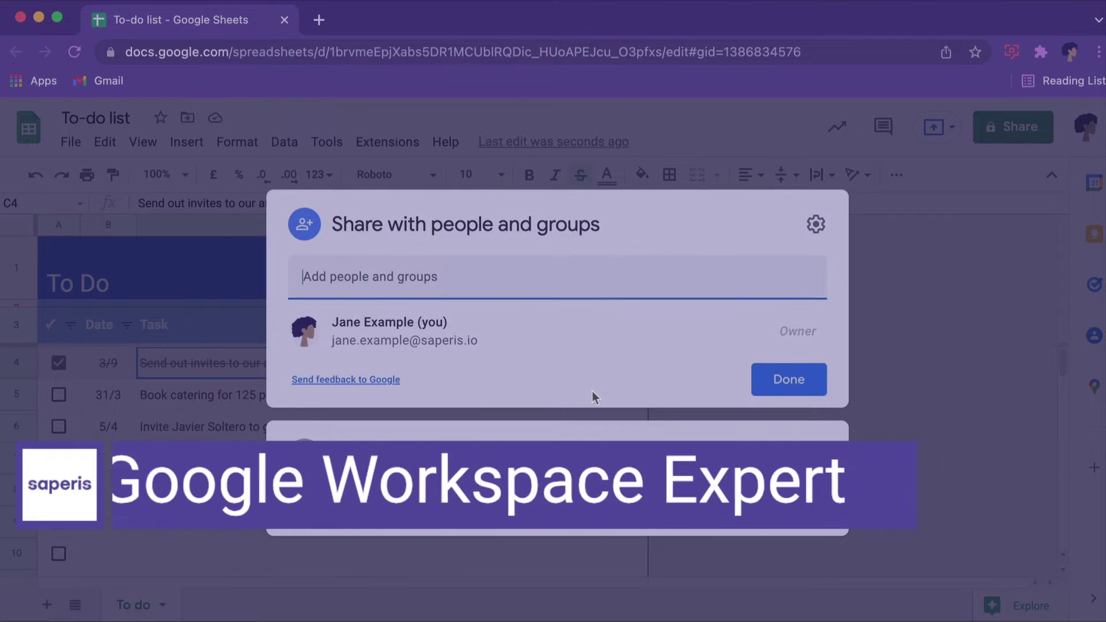
Step: Open sharing for the To-do list and add the colleague as a recipient
{"action": "type", "text": "adam"}
{"action": "left_click", "coordinate": [477, 346]}
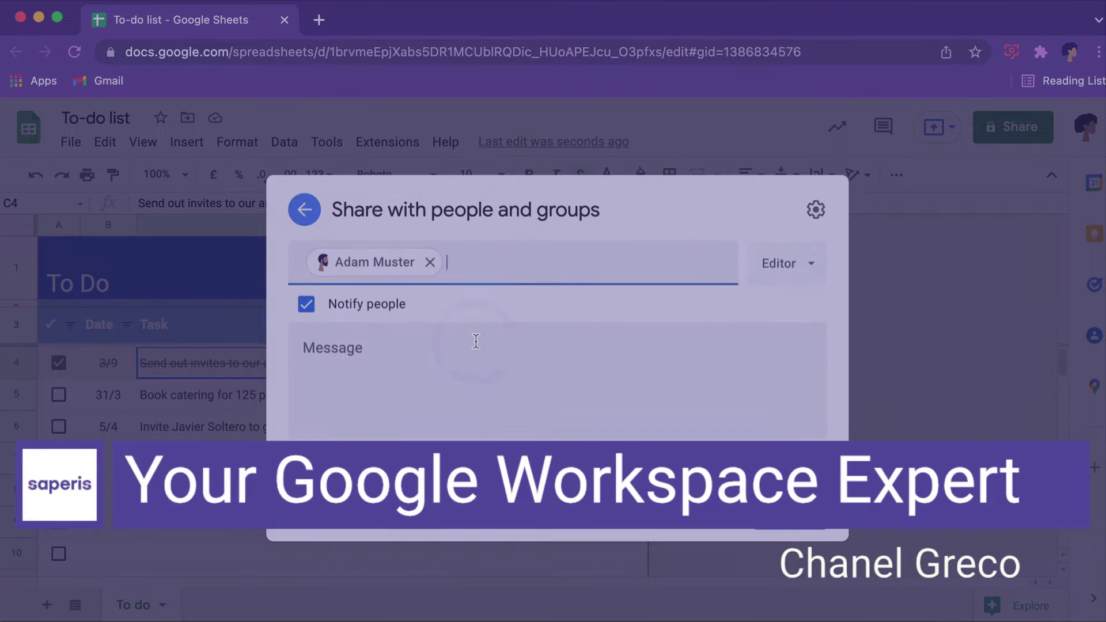
{"action": "left_click", "coordinate": [810, 271]}
{"action": "left_click", "coordinate": [814, 315]}
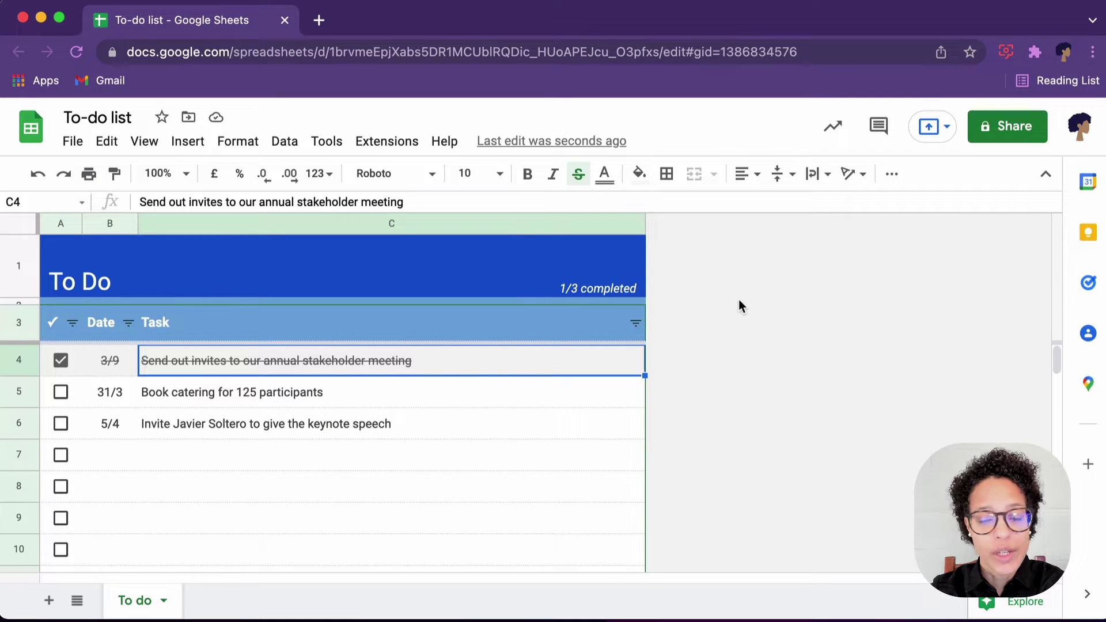
{"action": "left_click", "coordinate": [1004, 130]}
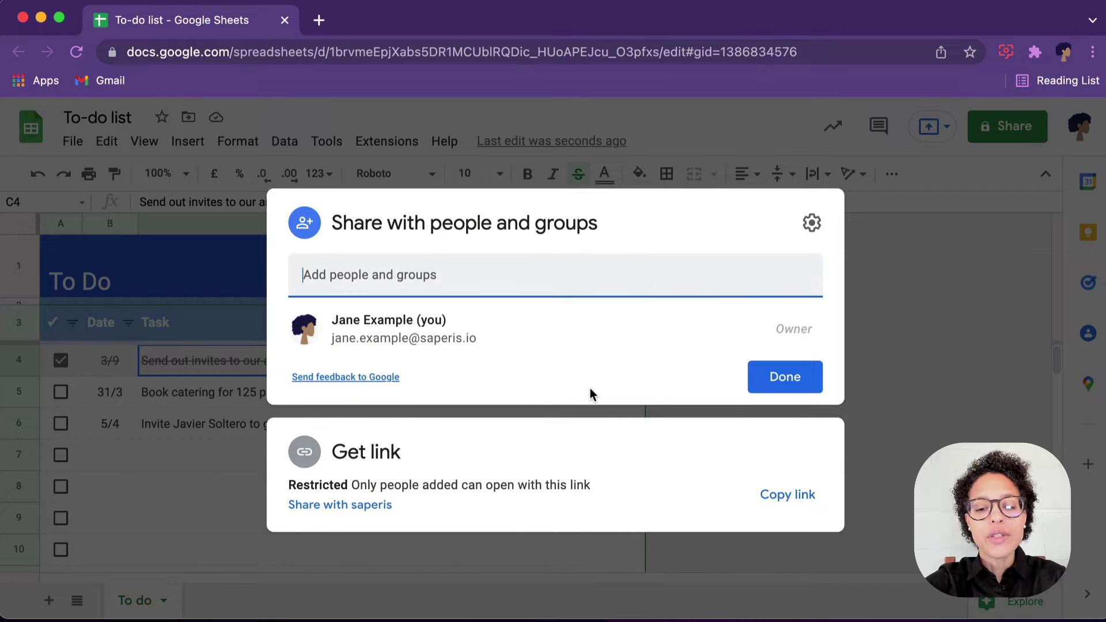
{"action": "type", "text": "adam"}
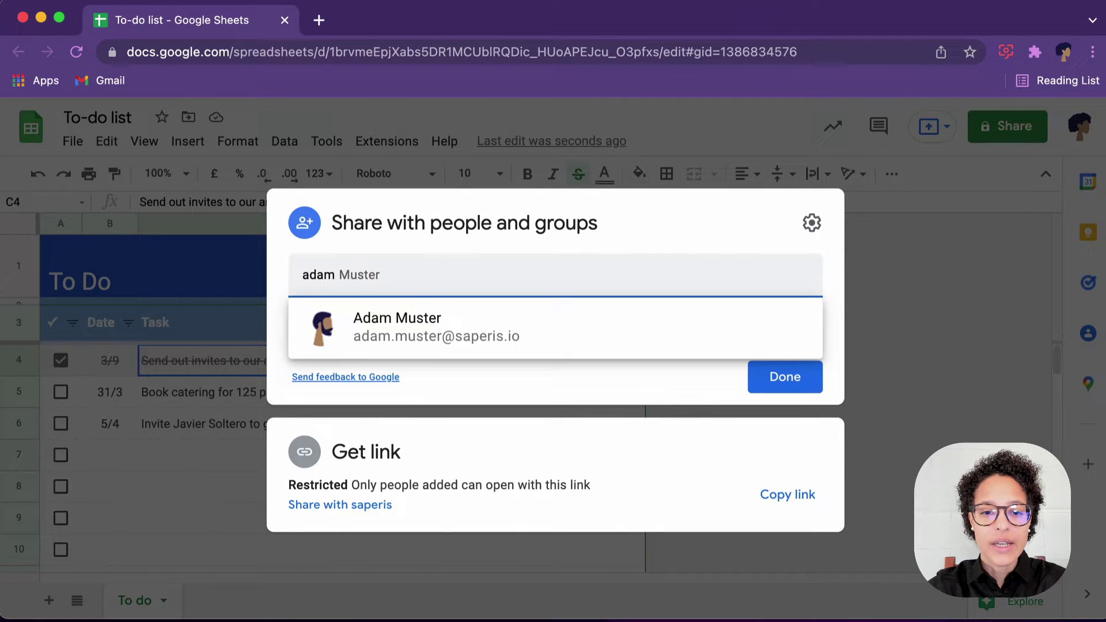
{"action": "left_click", "coordinate": [471, 340]}
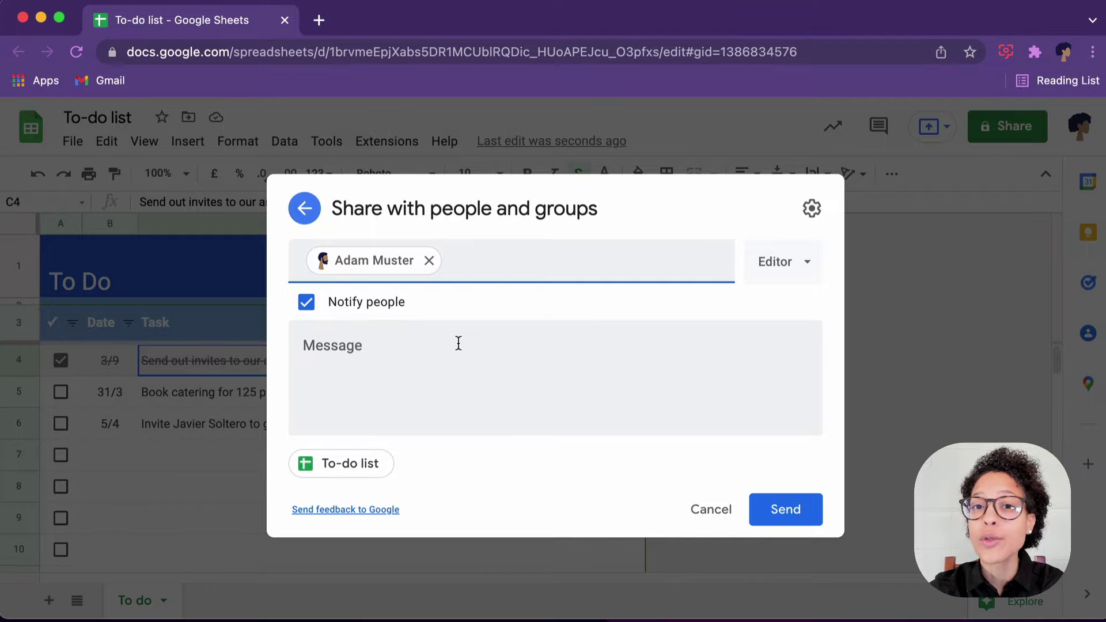
Step: Write a message asking the colleague to have a look at the list, signed by the sender
{"action": "left_click", "coordinate": [459, 343]}
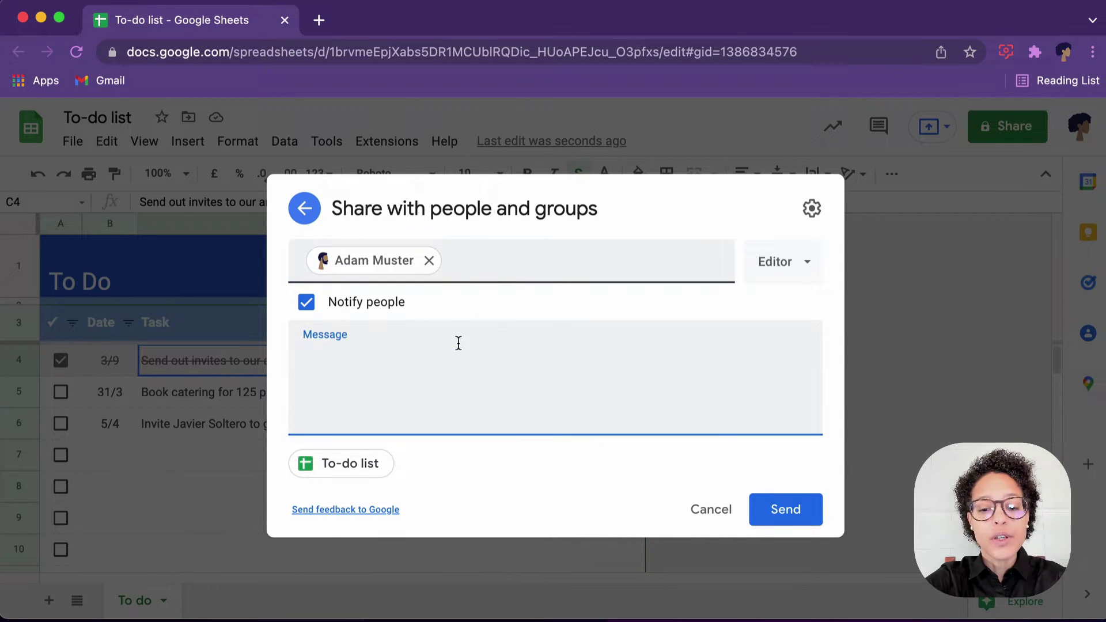
{"action": "type", "text": "Hey Adam "}
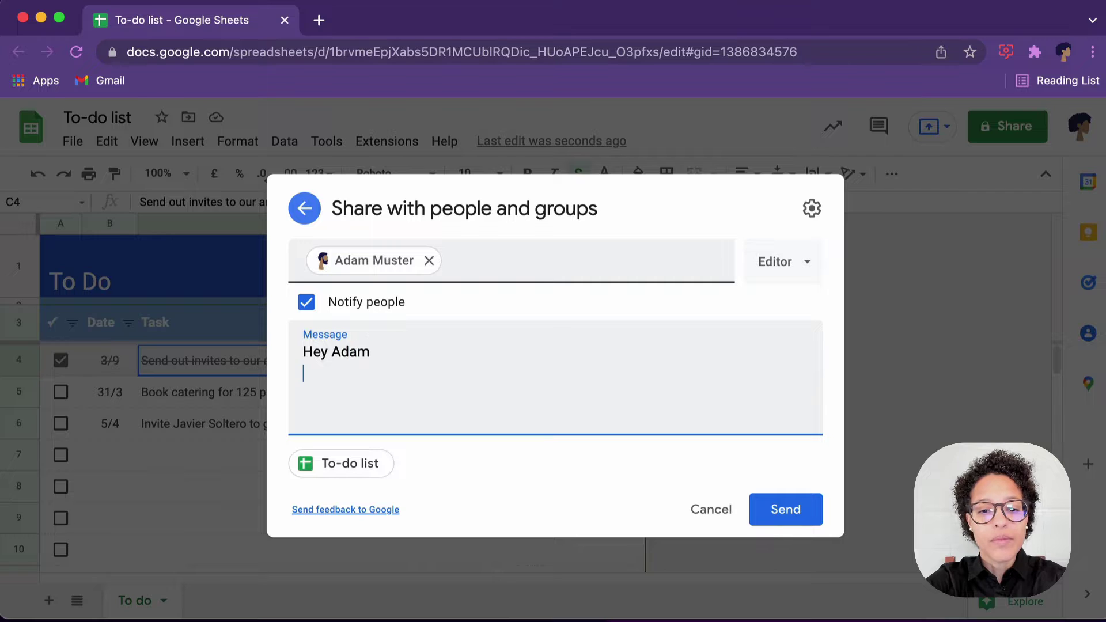
{"action": "type", "text": "Have a look at "}
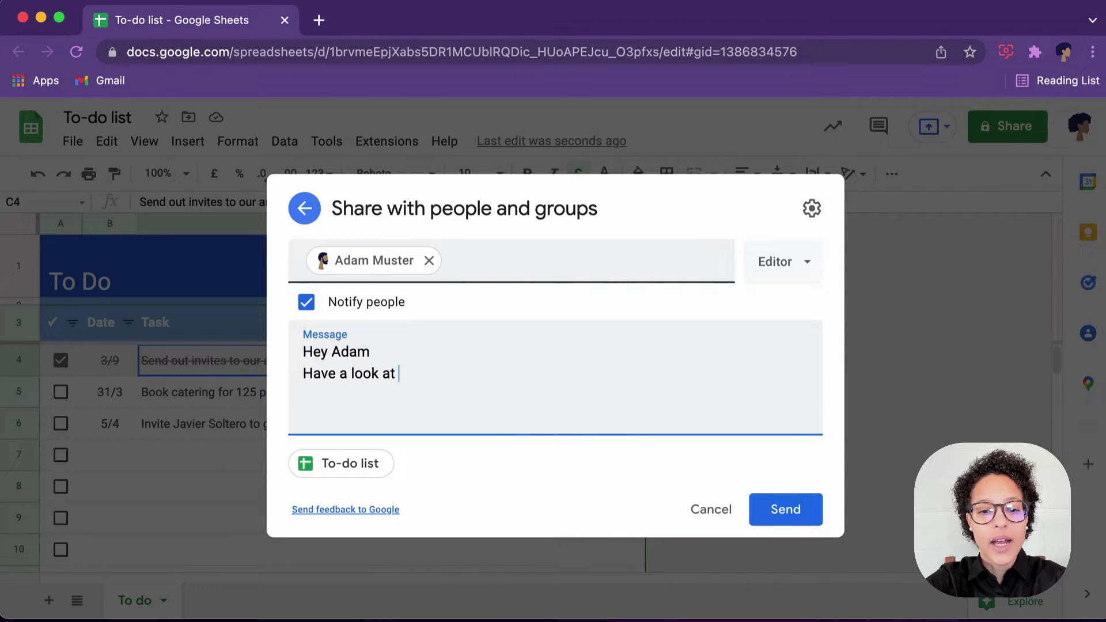
{"action": "type", "text": "the l"}
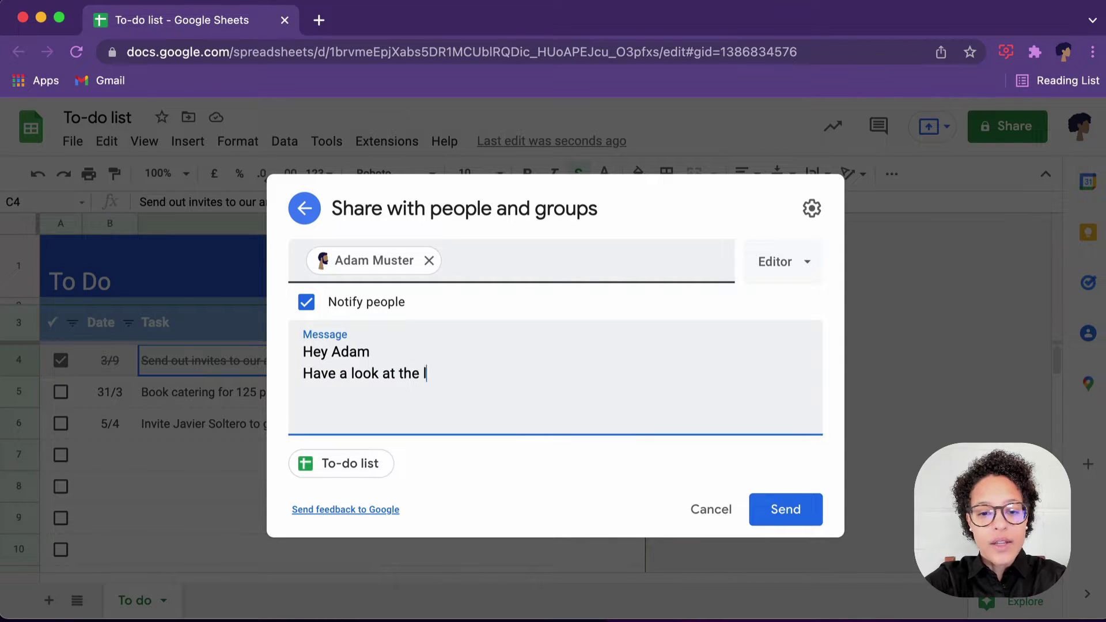
{"action": "type", "text": "ist."}
{"action": "key", "text": "Return"}
{"action": "type", "text": "Jane"}
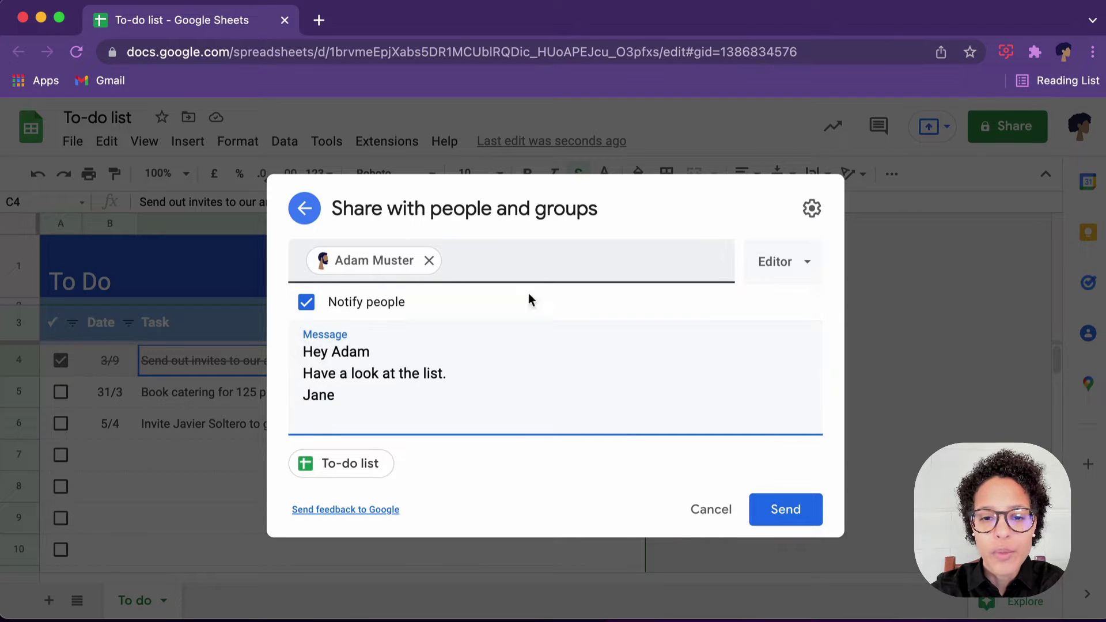
Step: Share as Viewer, block download, print and copy for viewers and commenters, and send
{"action": "left_click", "coordinate": [805, 266]}
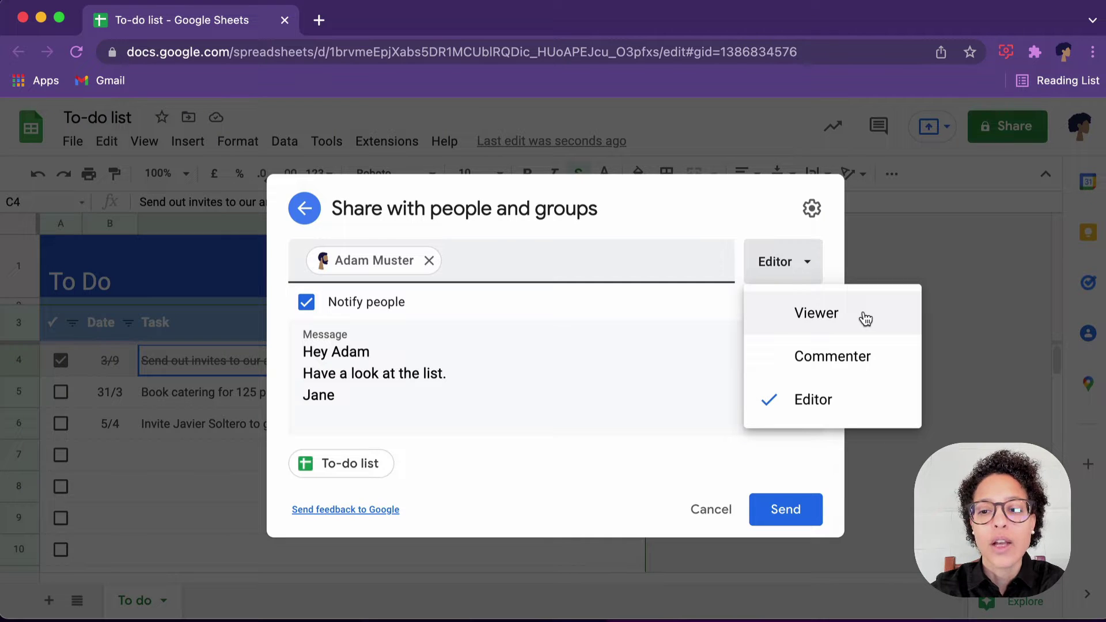
{"action": "left_click", "coordinate": [864, 319]}
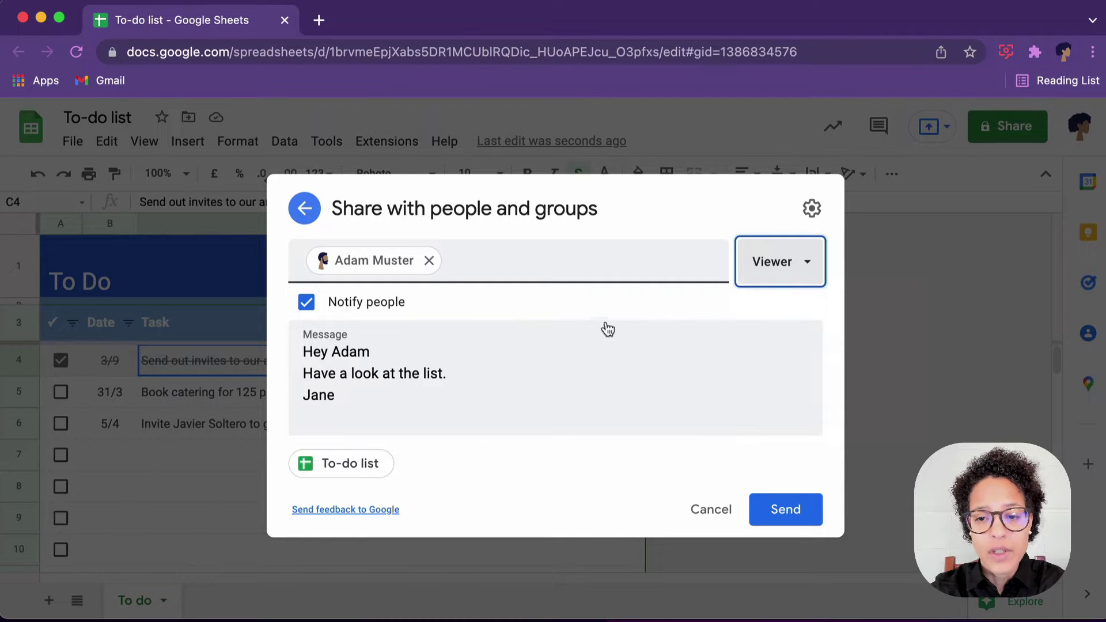
{"action": "left_click", "coordinate": [813, 209]}
{"action": "left_click", "coordinate": [814, 209]}
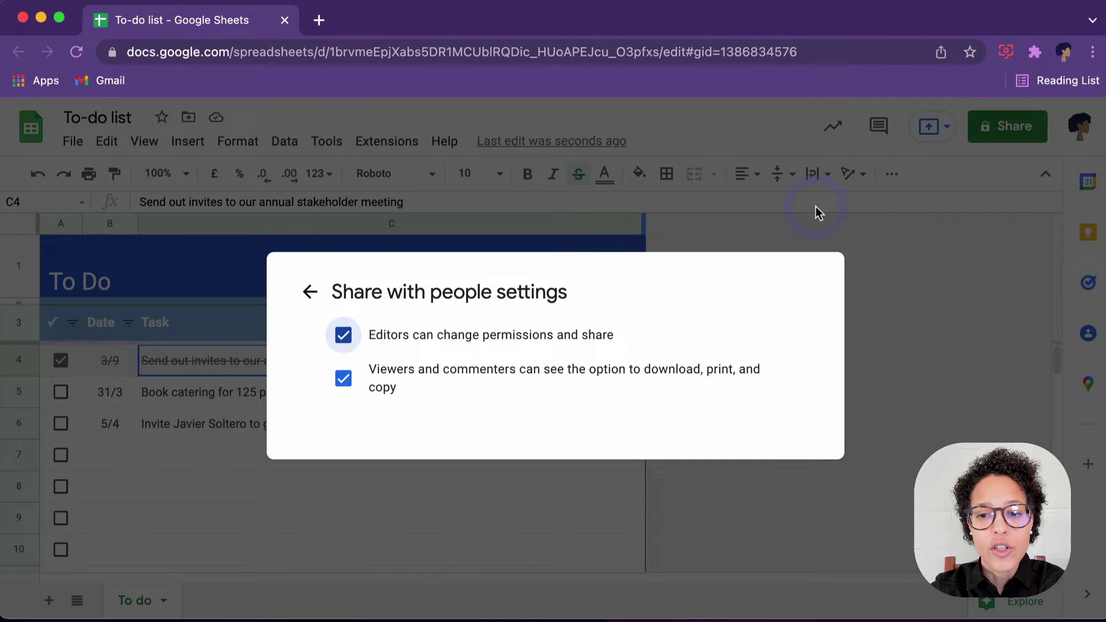
{"action": "left_click", "coordinate": [343, 382]}
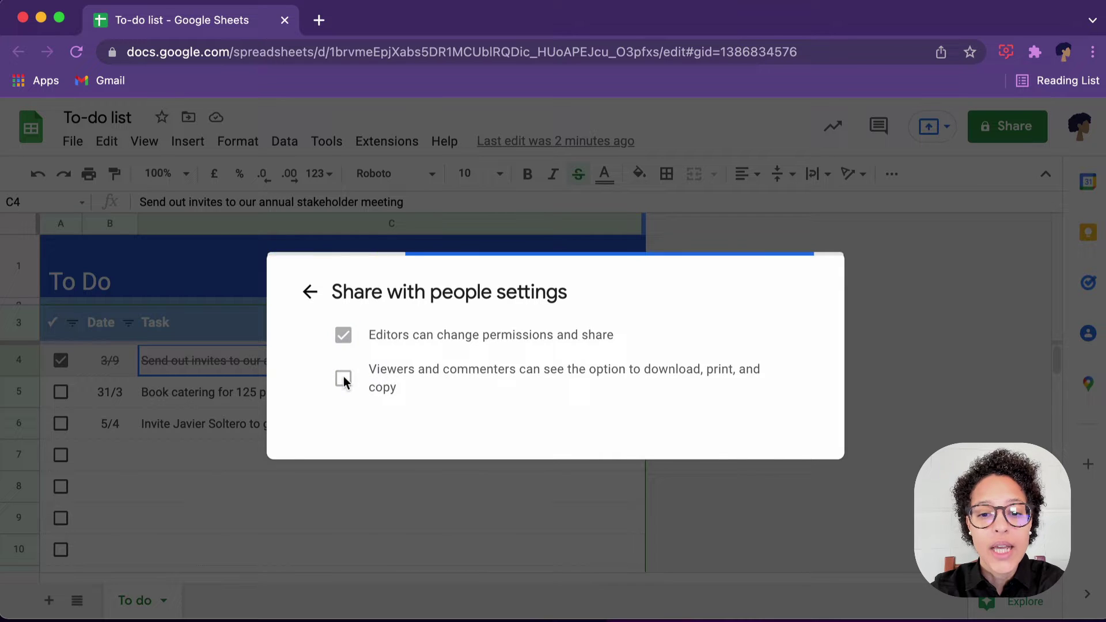
{"action": "left_click", "coordinate": [310, 293]}
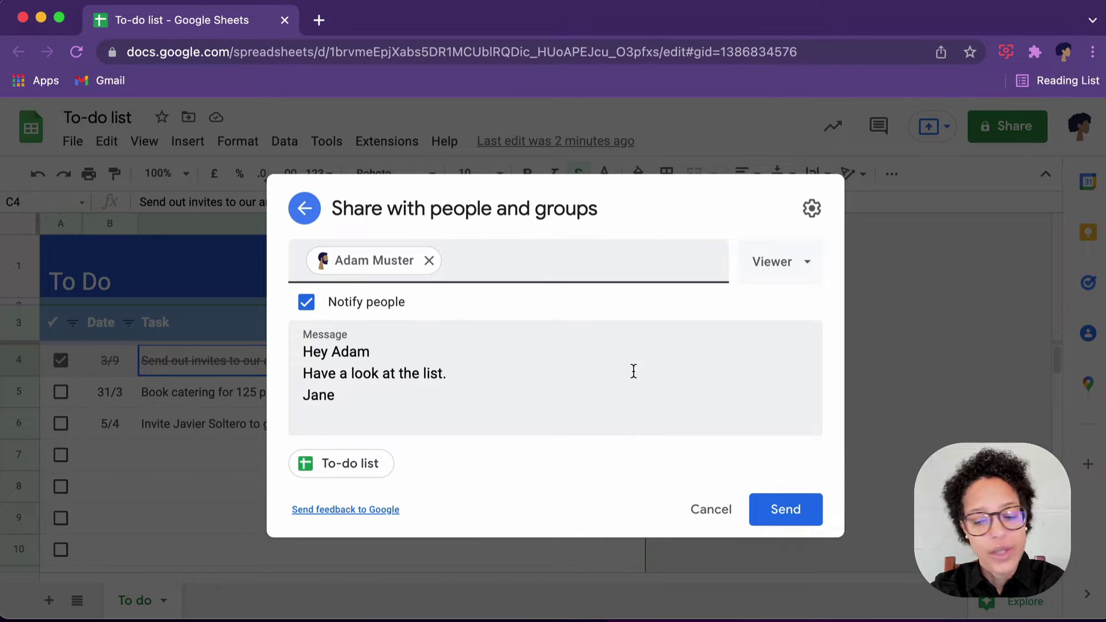
{"action": "left_click", "coordinate": [802, 519]}
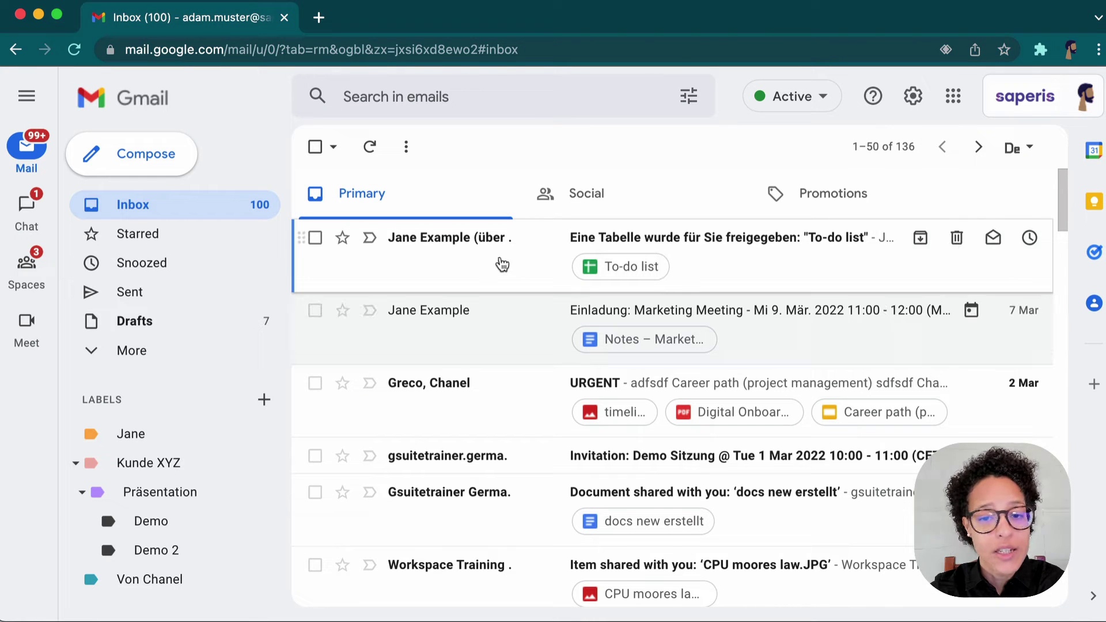
Step: Open the share notification email in the recipient's Gmail and click through to the To-do list
{"action": "left_click", "coordinate": [502, 263]}
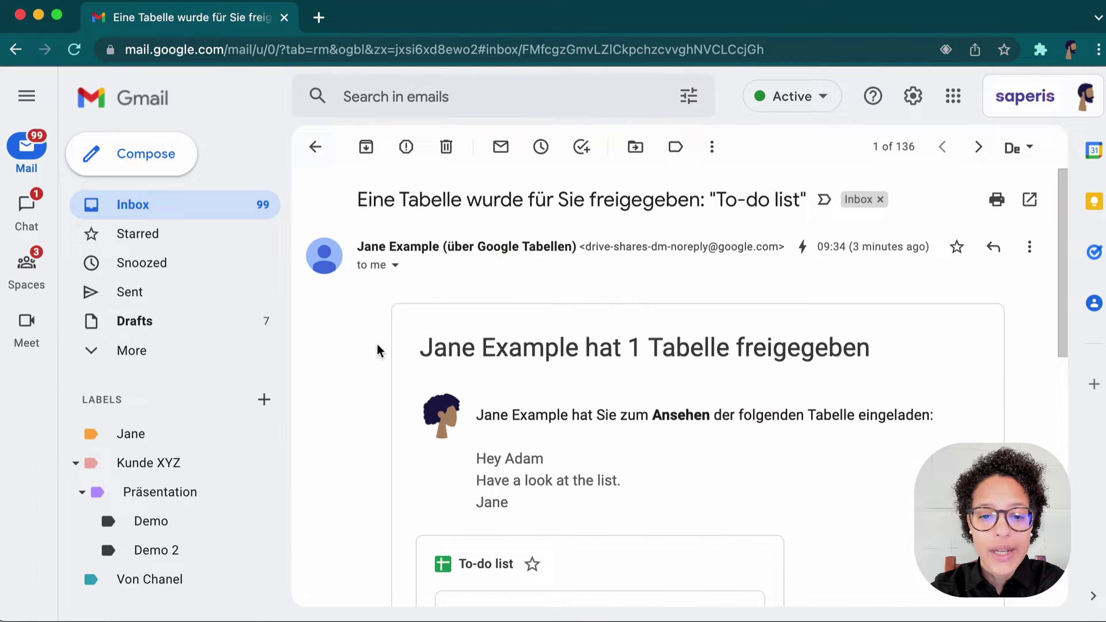
{"action": "scroll", "coordinate": [376, 344], "scroll_direction": "down", "scroll_amount": 1}
{"action": "scroll", "coordinate": [377, 343], "scroll_direction": "down", "scroll_amount": 3}
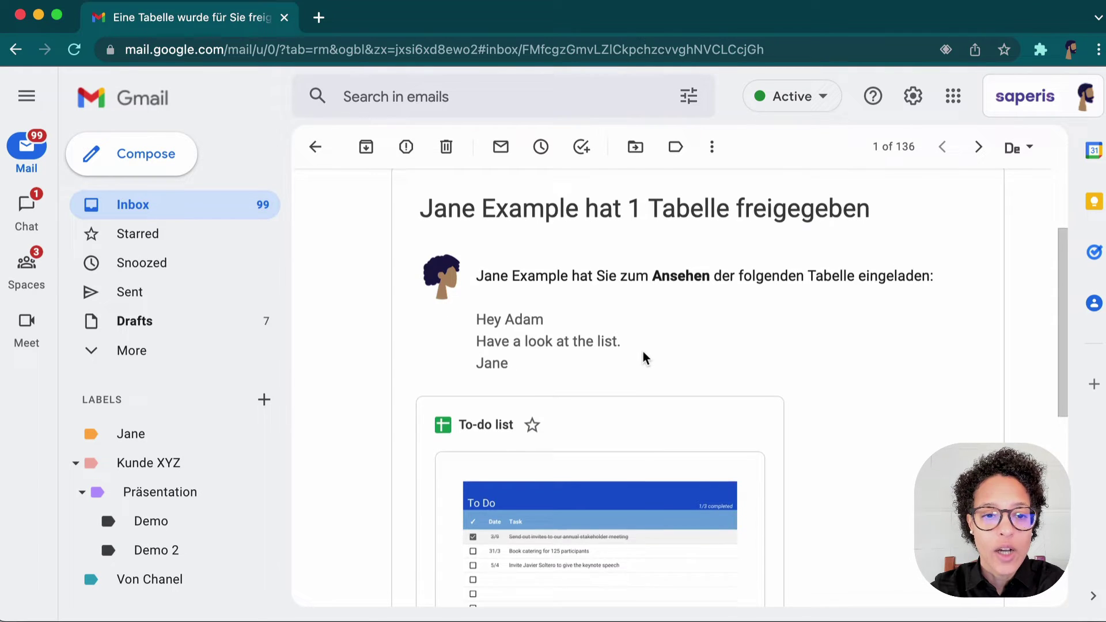
{"action": "scroll", "coordinate": [643, 351], "scroll_direction": "down", "scroll_amount": 5}
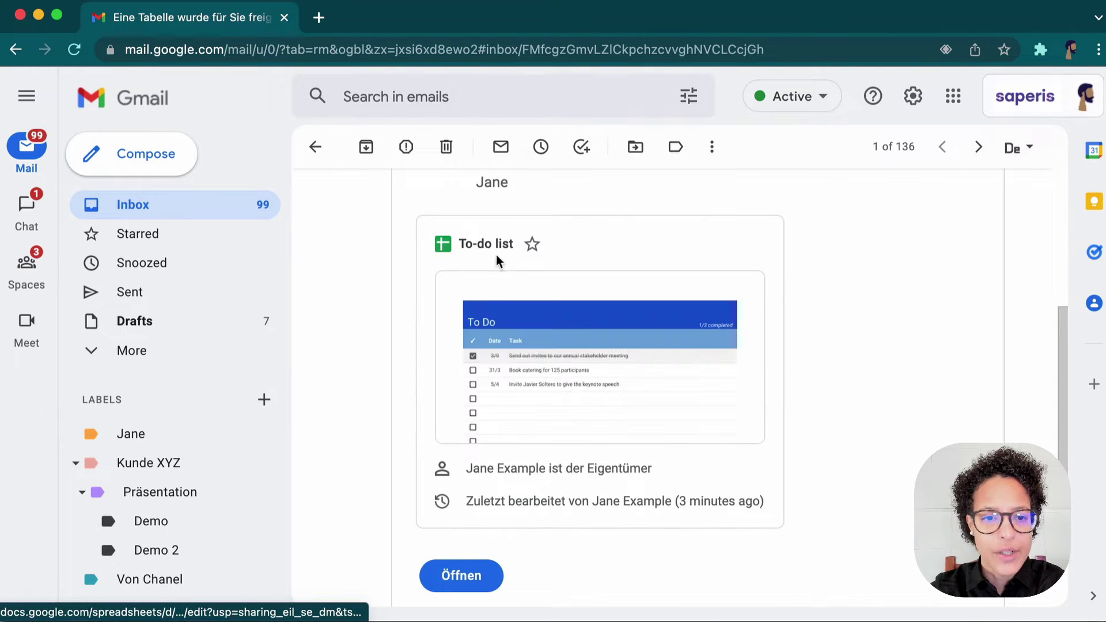
{"action": "left_click", "coordinate": [518, 326]}
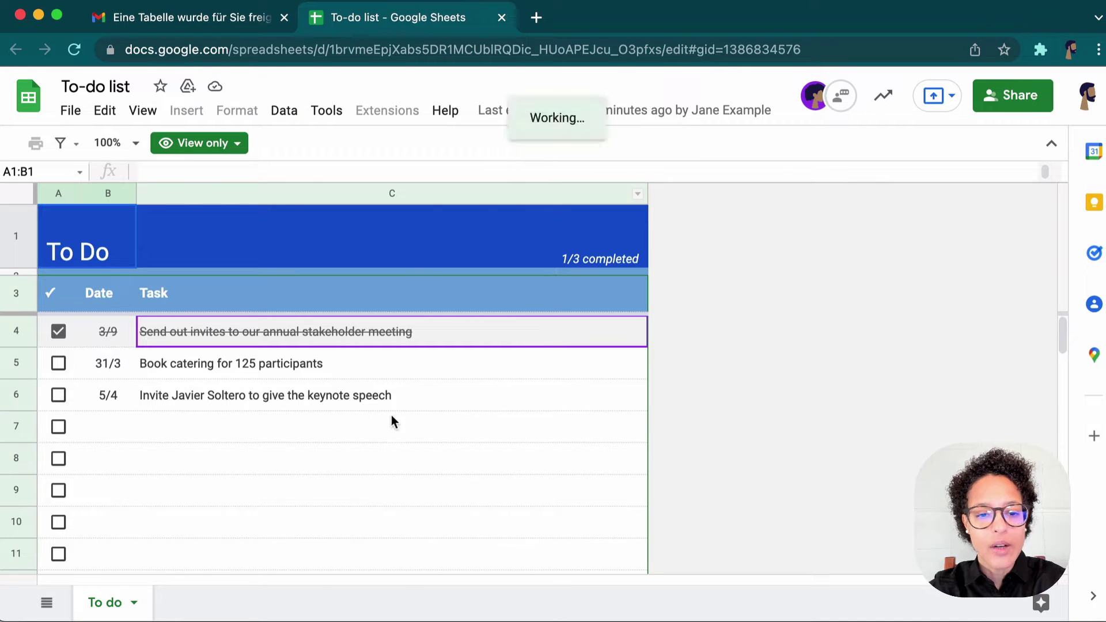
Step: As the recipient, select cell C7 and confirm in the File menu that download and print are unavailable
{"action": "left_click", "coordinate": [317, 427]}
{"action": "left_click", "coordinate": [71, 112]}
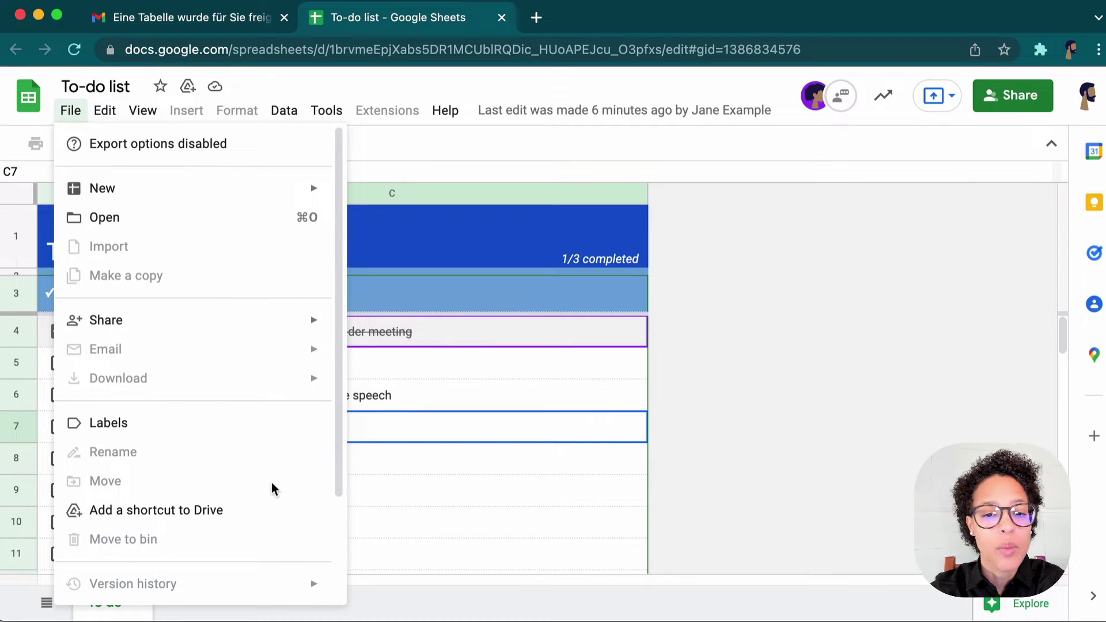
{"action": "scroll", "coordinate": [272, 482], "scroll_direction": "down", "scroll_amount": 2}
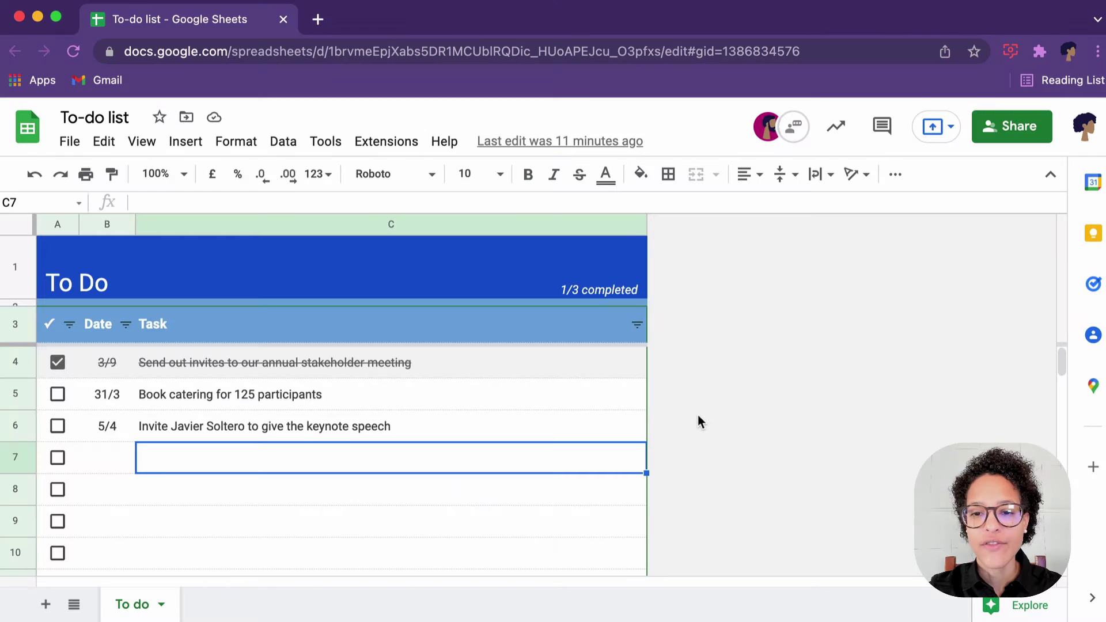
Step: Switch the colleague's role on the To-do list from Viewer to Commenter and save
{"action": "left_click", "coordinate": [1010, 128]}
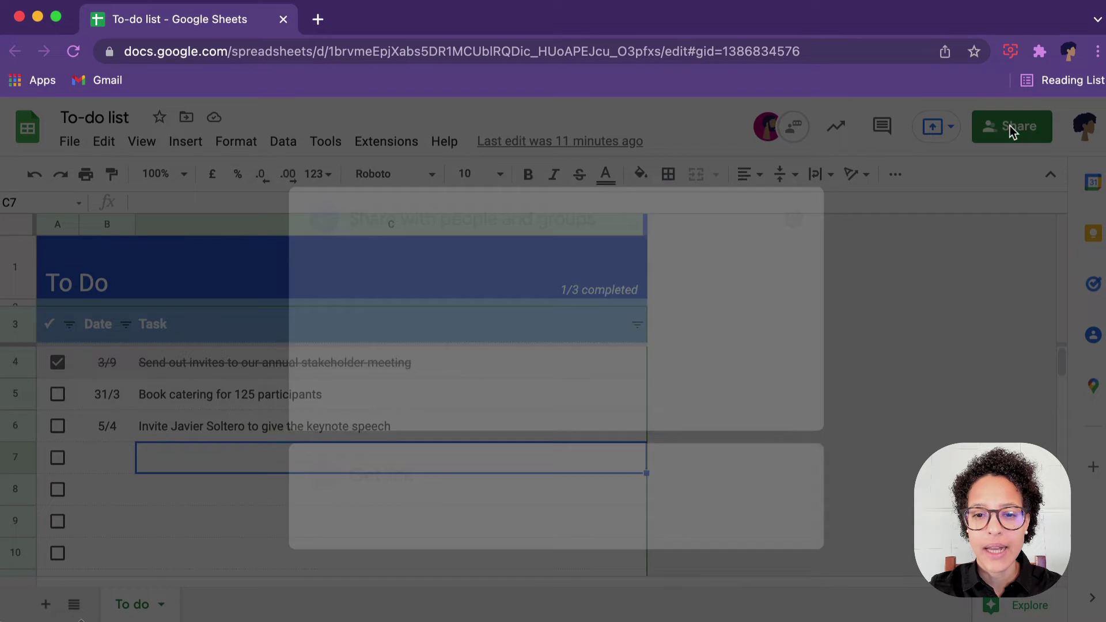
{"action": "left_click", "coordinate": [775, 354]}
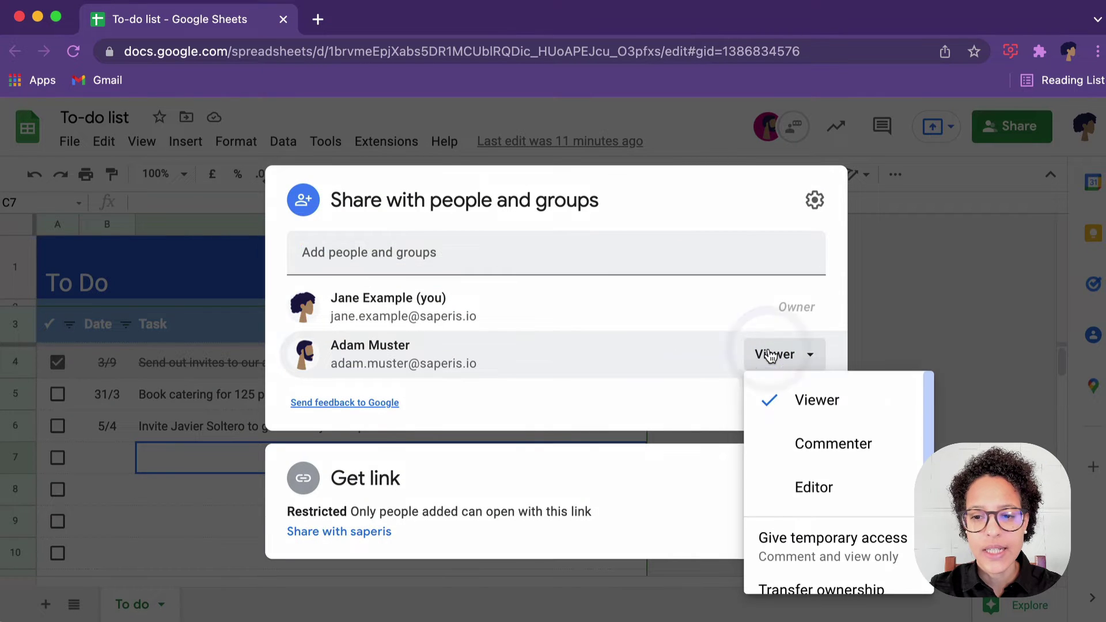
{"action": "left_click", "coordinate": [844, 447]}
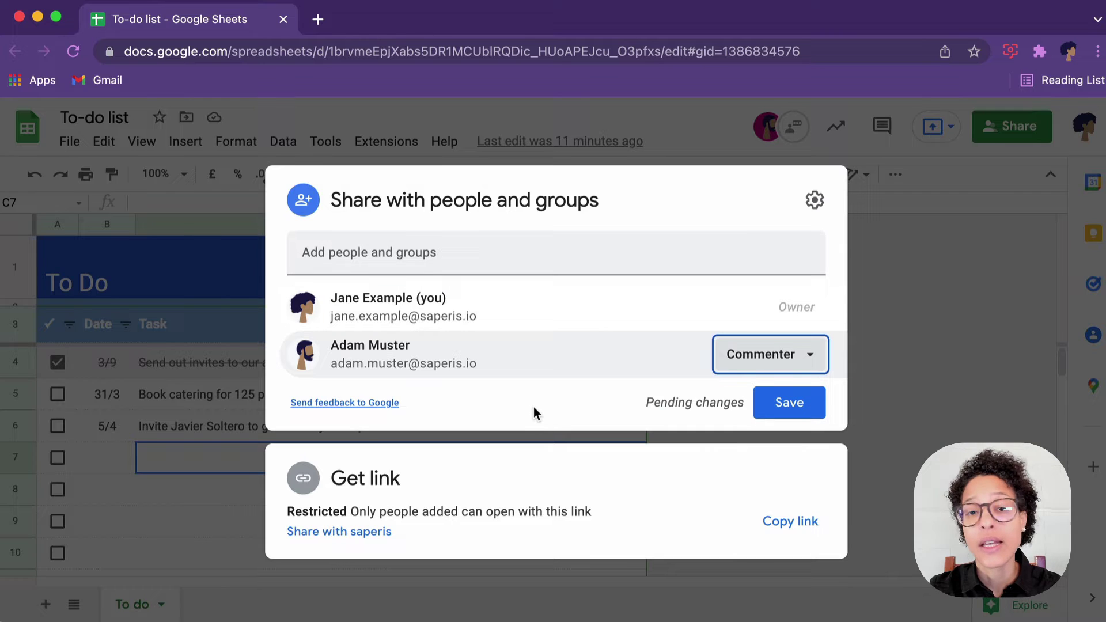
{"action": "left_click", "coordinate": [790, 404]}
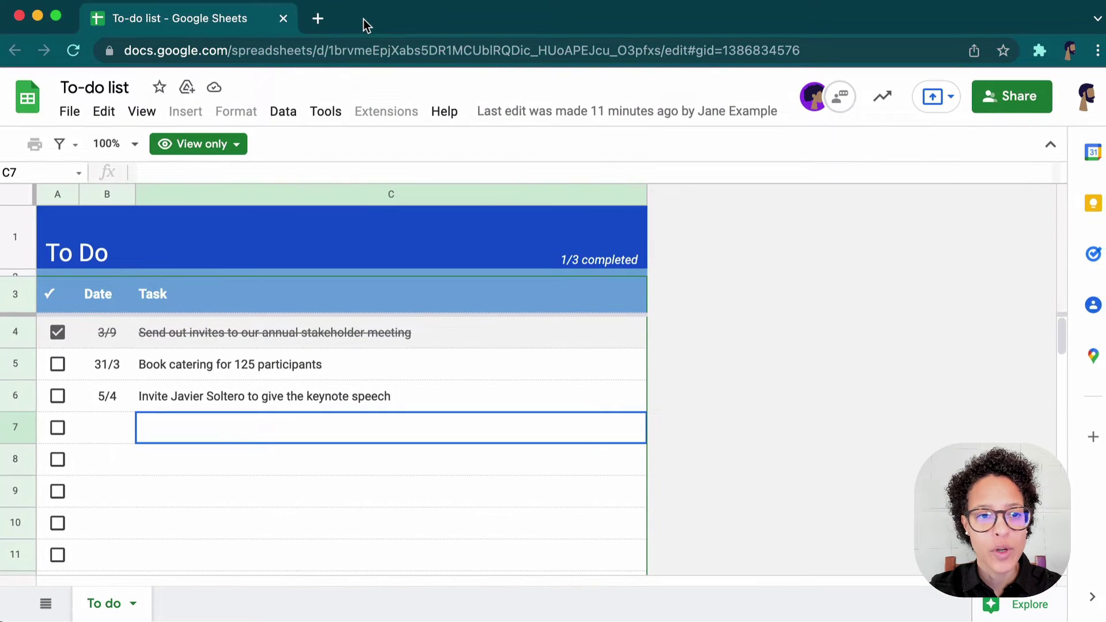
Step: Reload the colleague's copy and review what comment-only access allows
{"action": "left_click", "coordinate": [75, 60]}
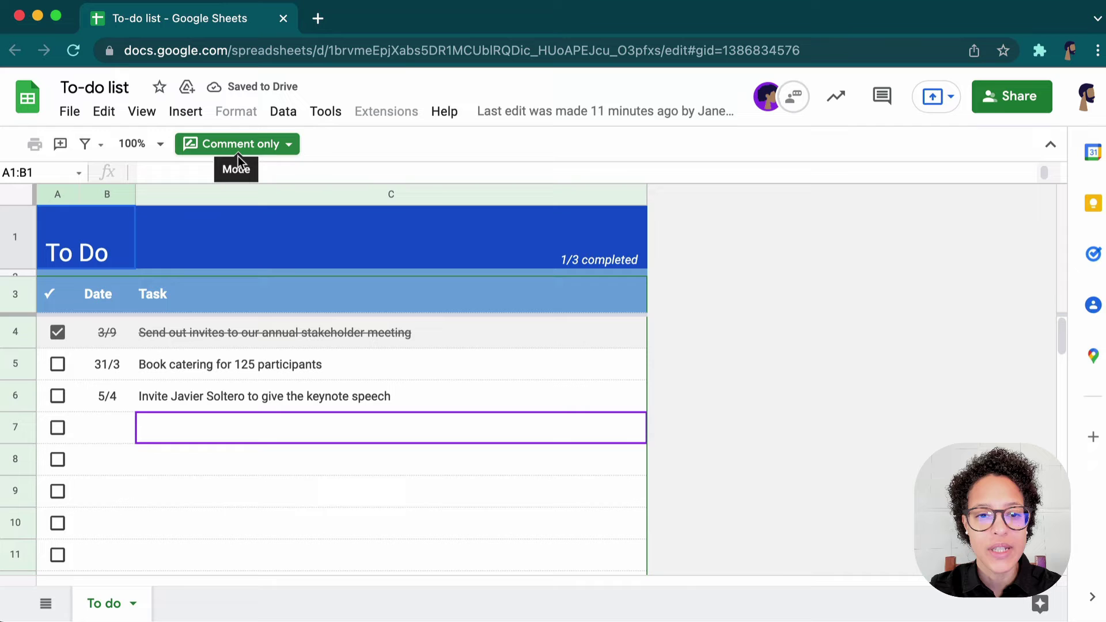
{"action": "left_click", "coordinate": [239, 152]}
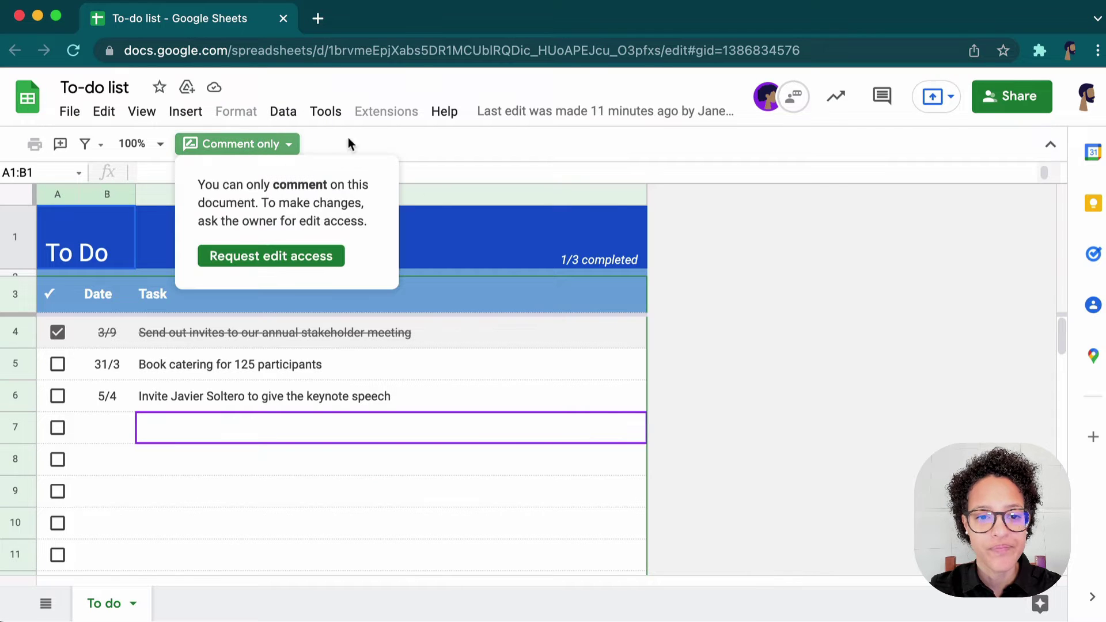
{"action": "left_click", "coordinate": [427, 438]}
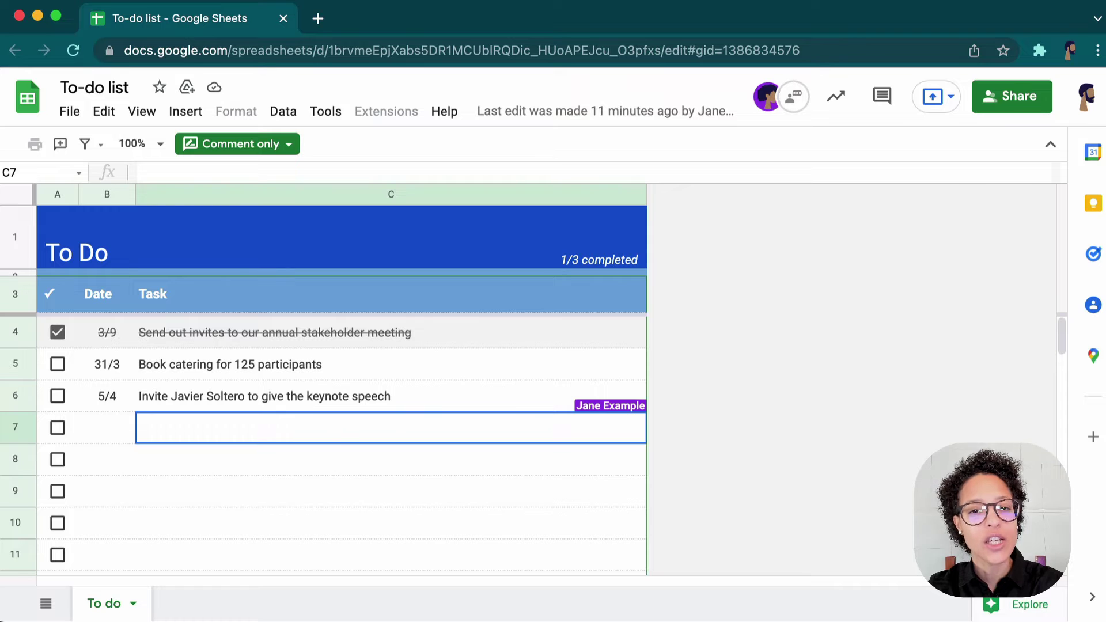
Step: Comment 'Looking forward to this' on the keynote speech task in cell C6
{"action": "left_click", "coordinate": [313, 400]}
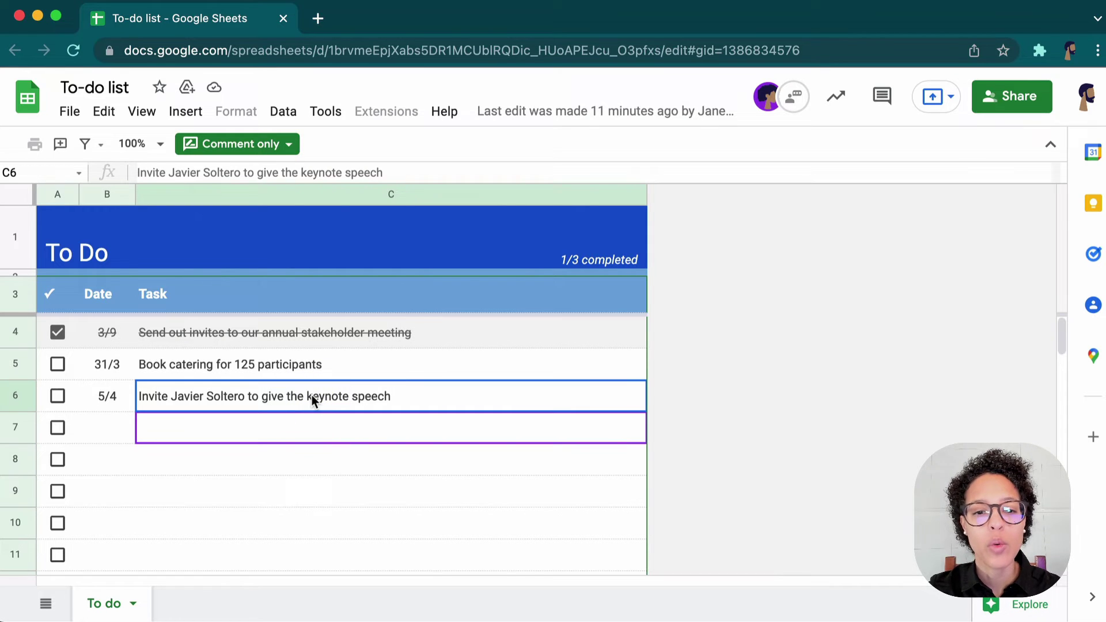
{"action": "right_click", "coordinate": [312, 395]}
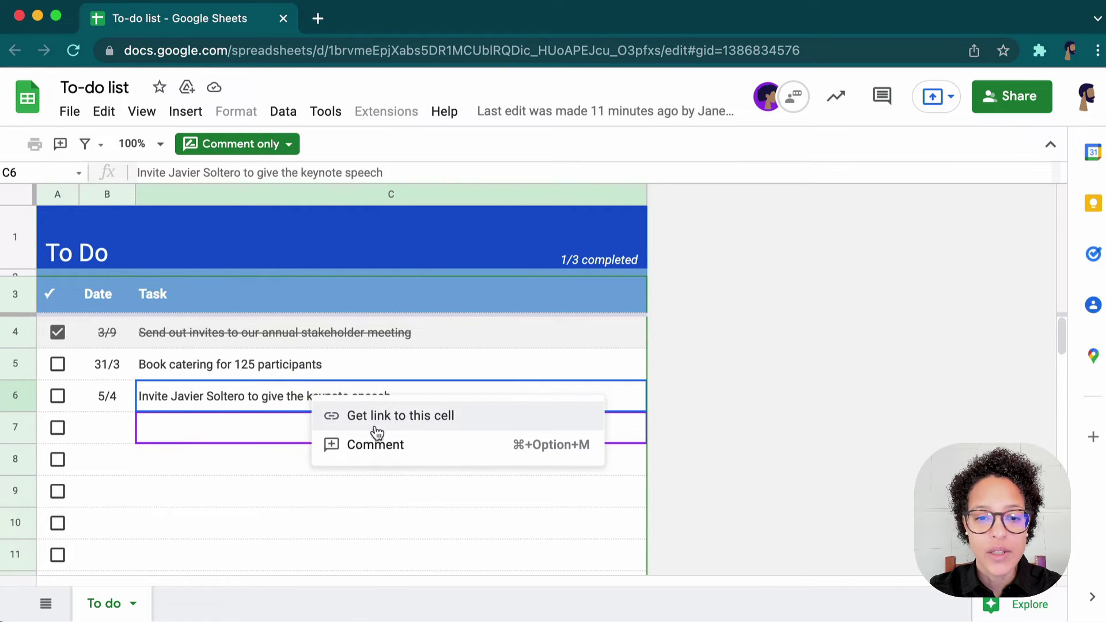
{"action": "left_click", "coordinate": [381, 449]}
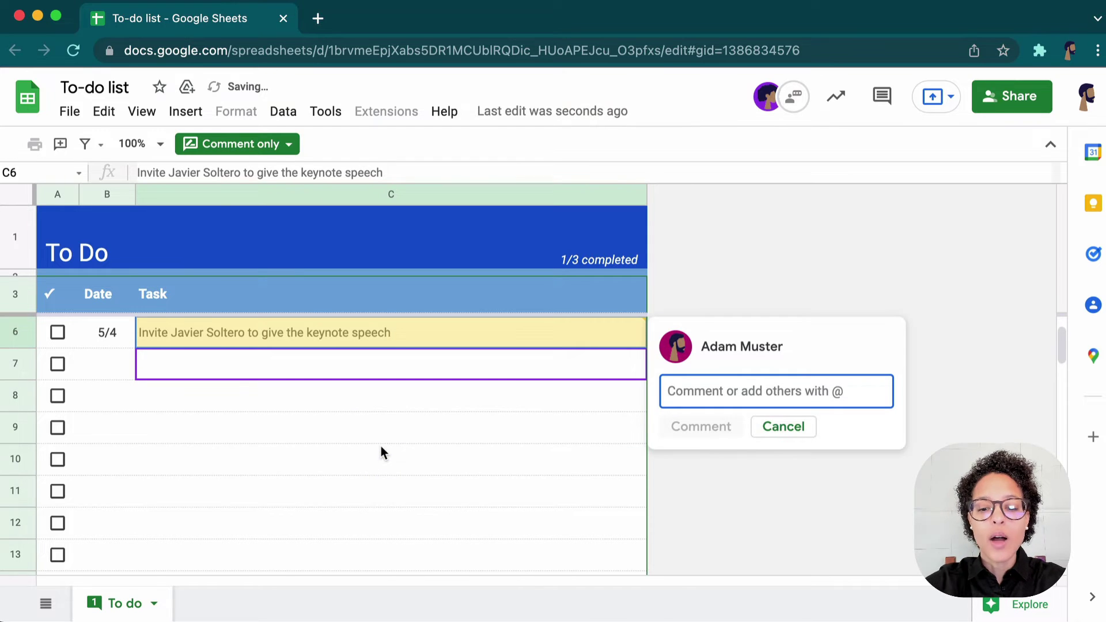
{"action": "type", "text": "Looking forward to"}
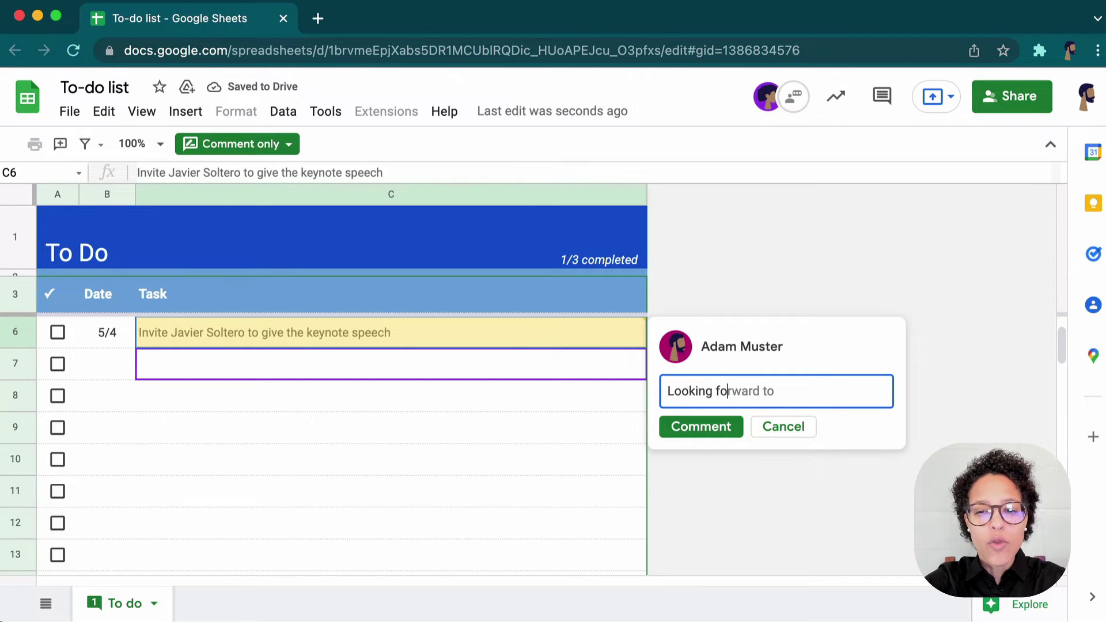
{"action": "type", "text": " this!"}
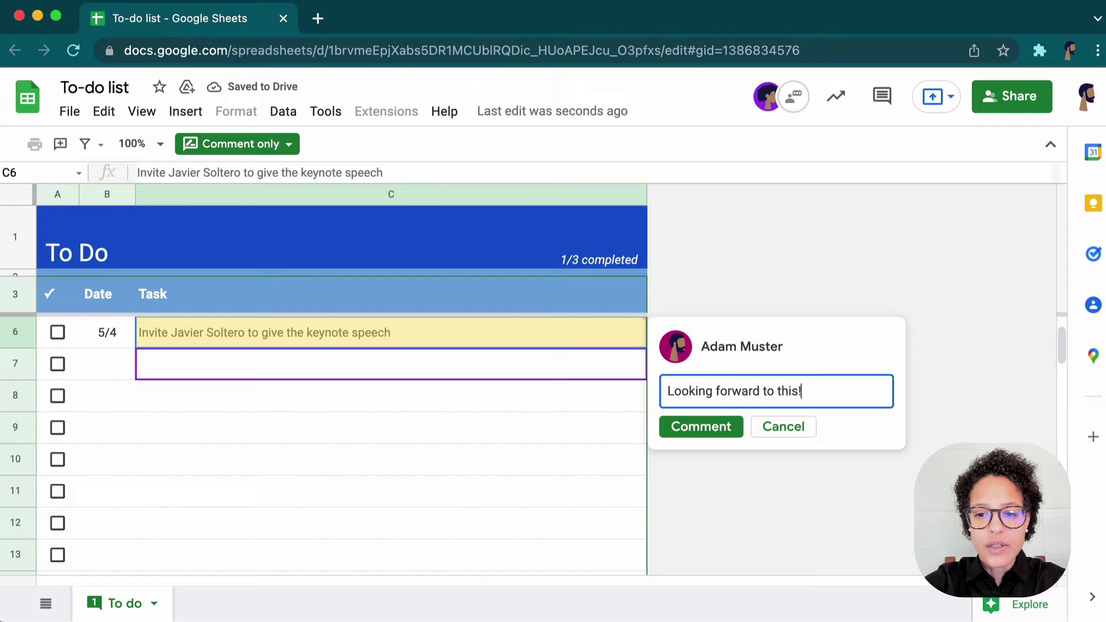
{"action": "left_click", "coordinate": [701, 430]}
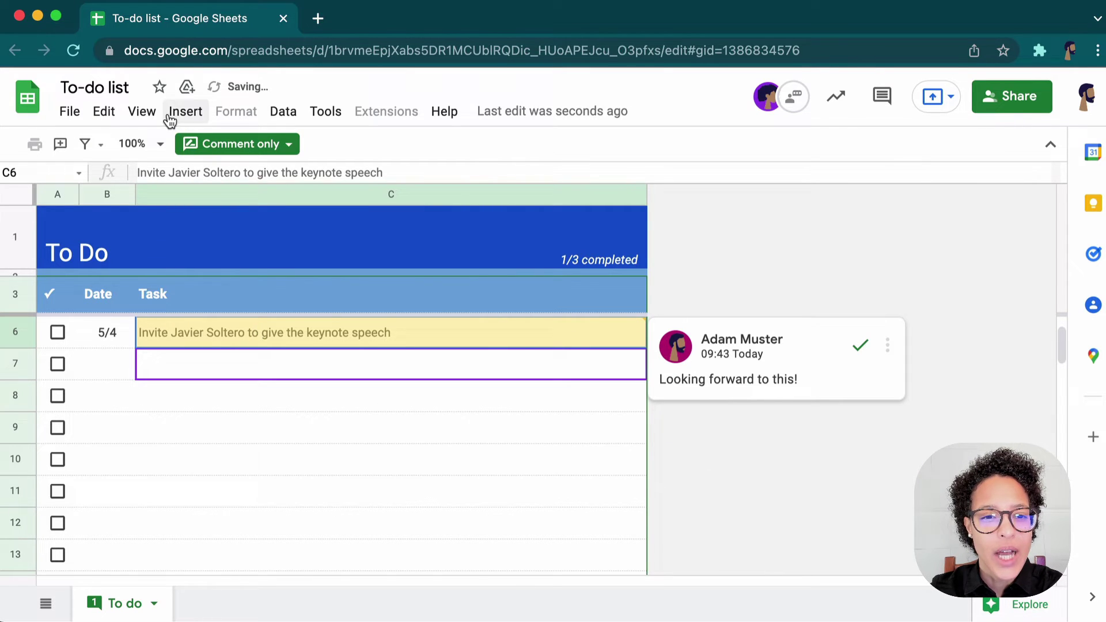
Step: Check which Insert and File menu options a commenter can use
{"action": "left_click", "coordinate": [142, 111]}
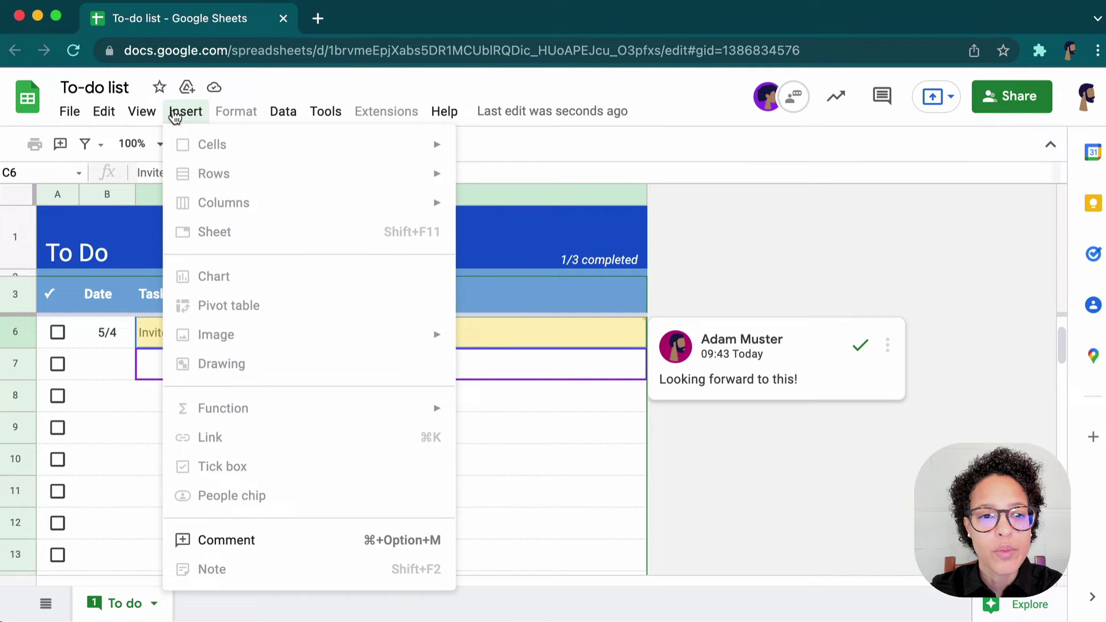
{"action": "mouse_move", "coordinate": [58, 118]}
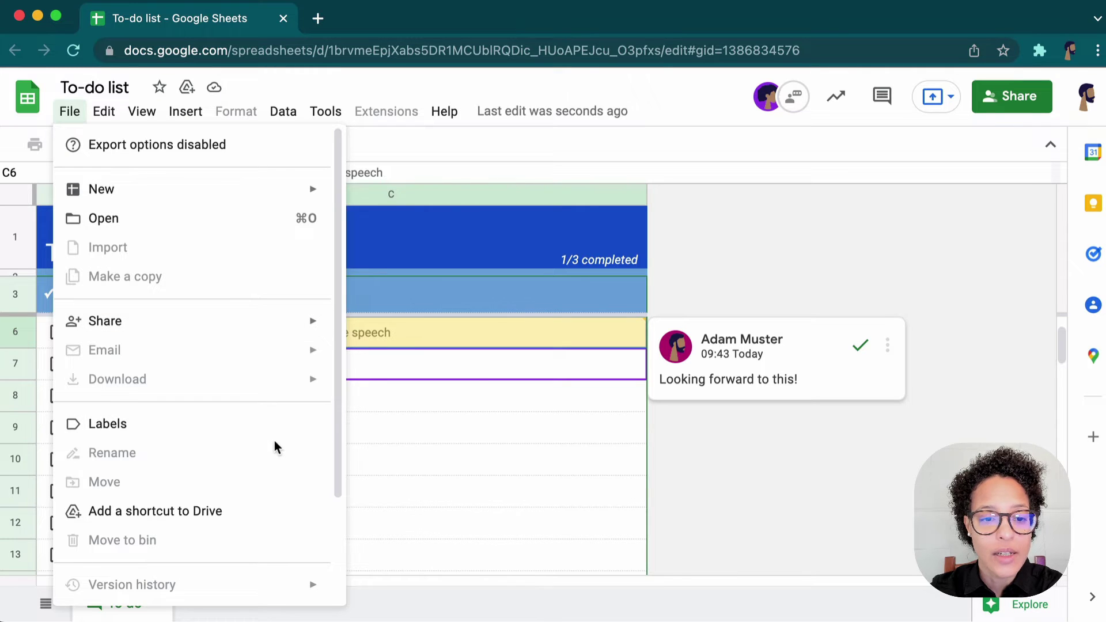
{"action": "left_click", "coordinate": [427, 374]}
{"action": "left_click", "coordinate": [417, 406]}
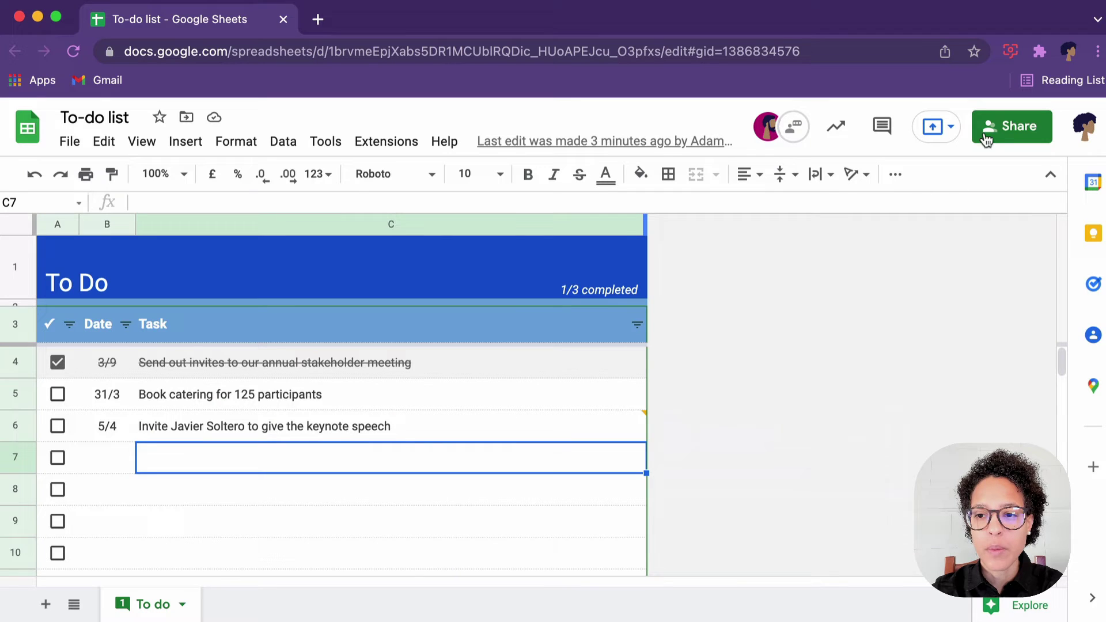
Step: Change the collaborator's role on the To-do list from Commenter to Editor
{"action": "left_click", "coordinate": [987, 130]}
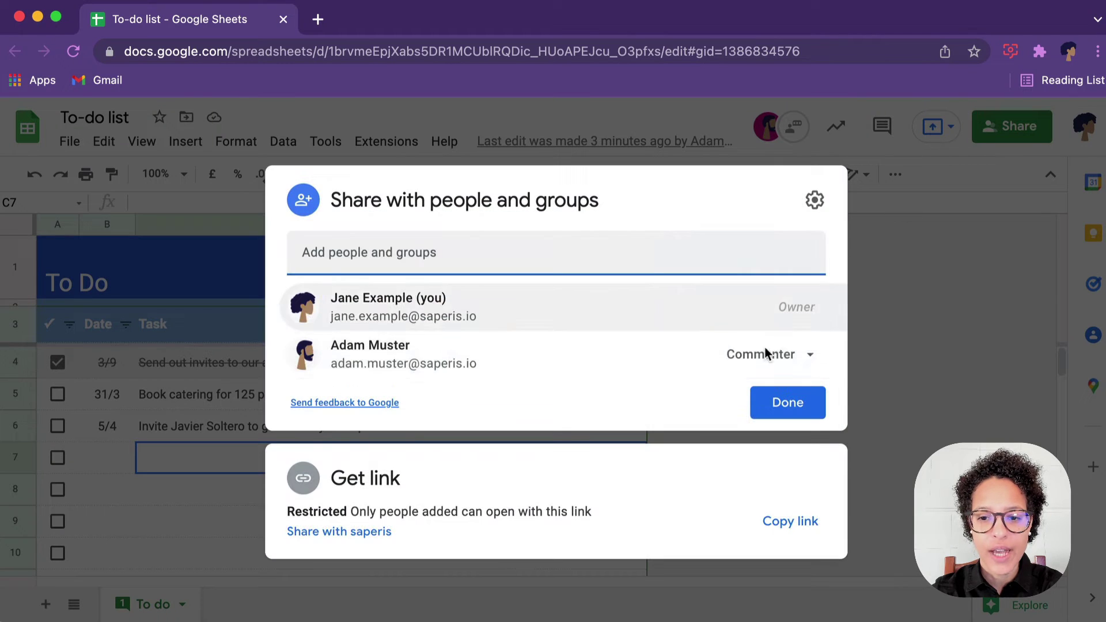
{"action": "left_click", "coordinate": [760, 362]}
{"action": "left_click", "coordinate": [768, 488]}
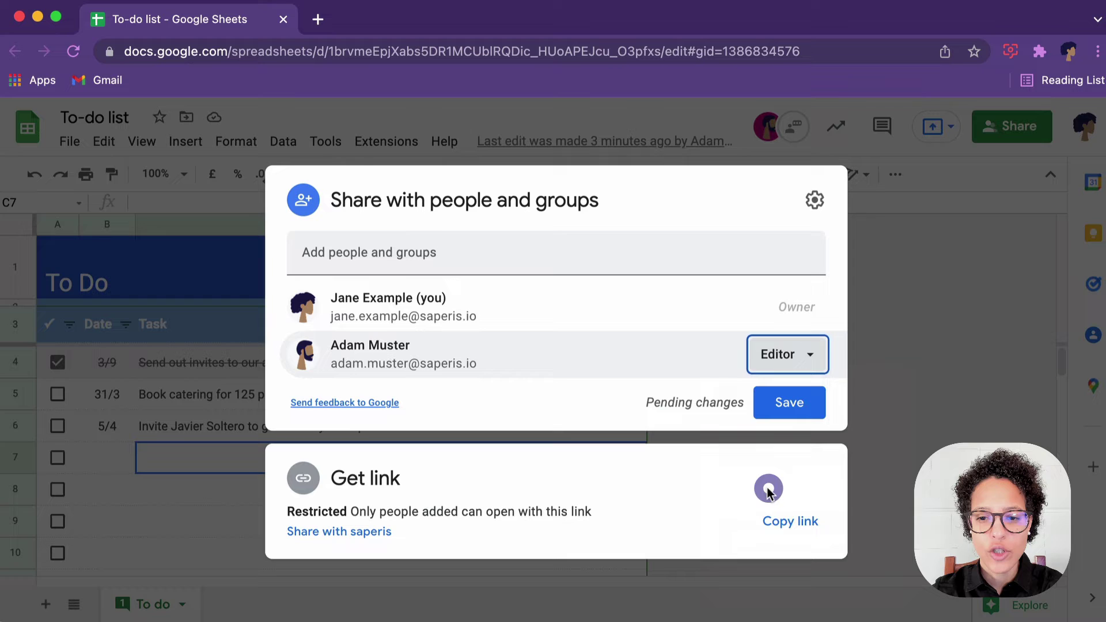
Step: Keep editors allowed to change permissions and share, then close the sharing settings
{"action": "left_click", "coordinate": [810, 206]}
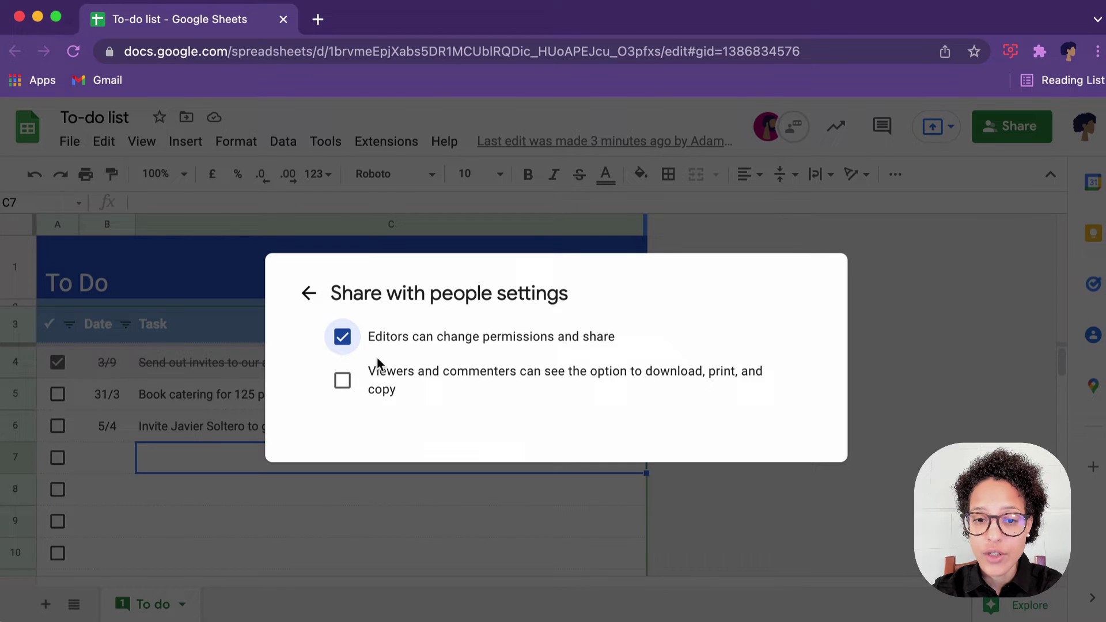
{"action": "left_click", "coordinate": [342, 340]}
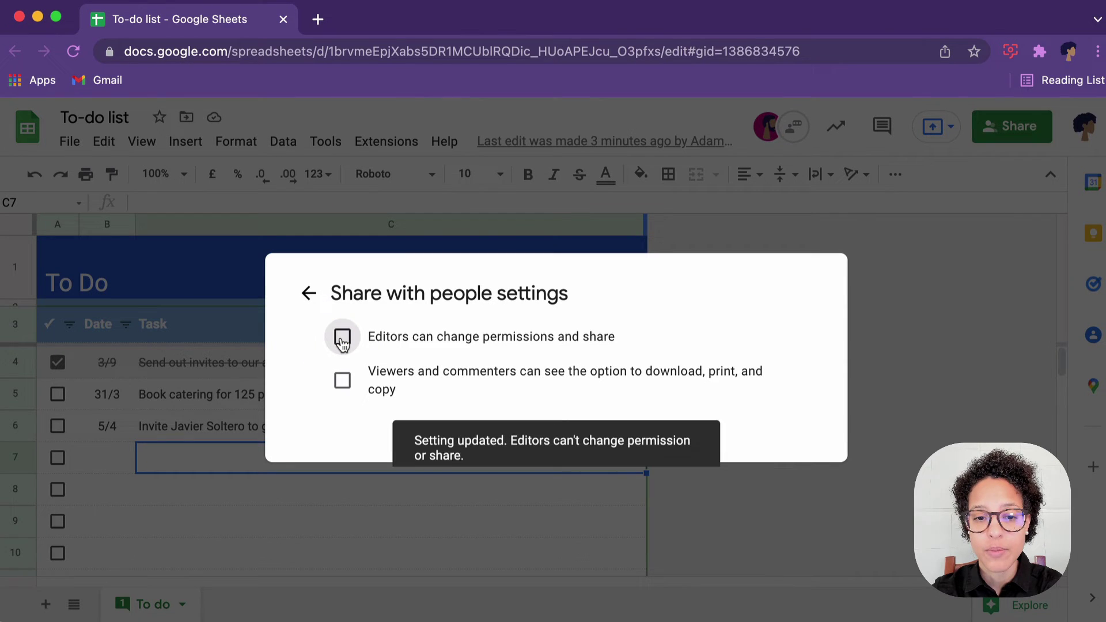
{"action": "left_click", "coordinate": [343, 340]}
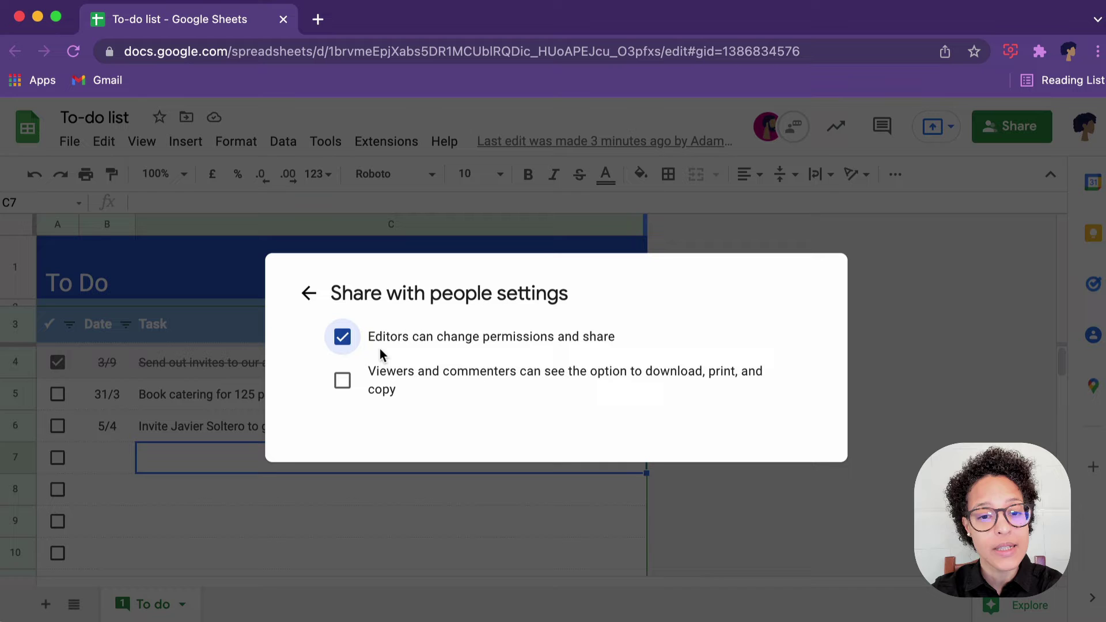
{"action": "left_click", "coordinate": [310, 295]}
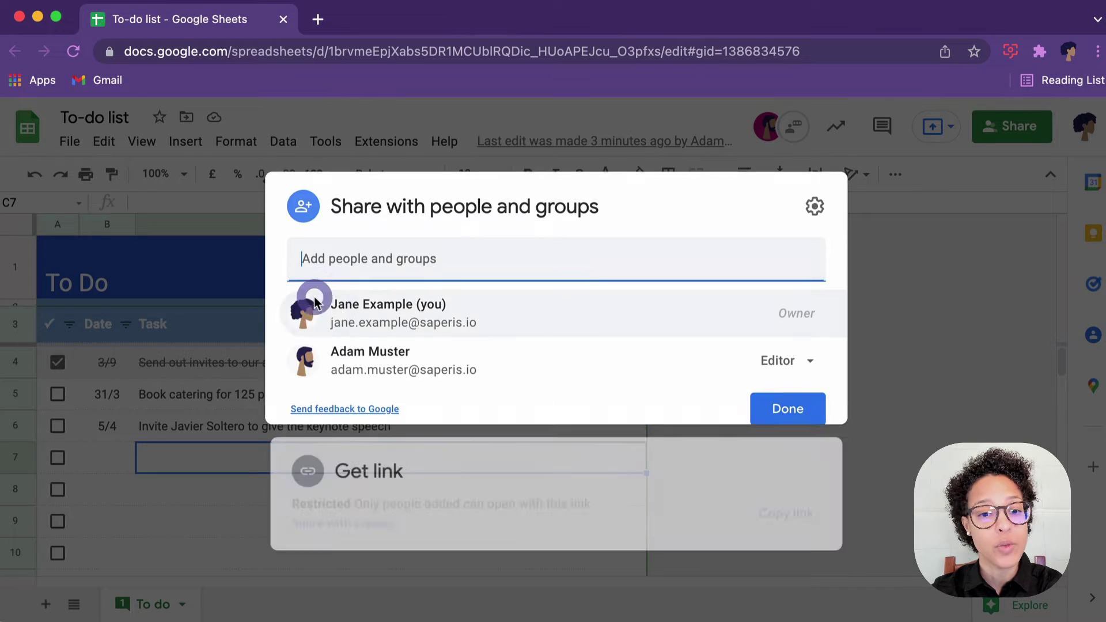
{"action": "left_click", "coordinate": [781, 408]}
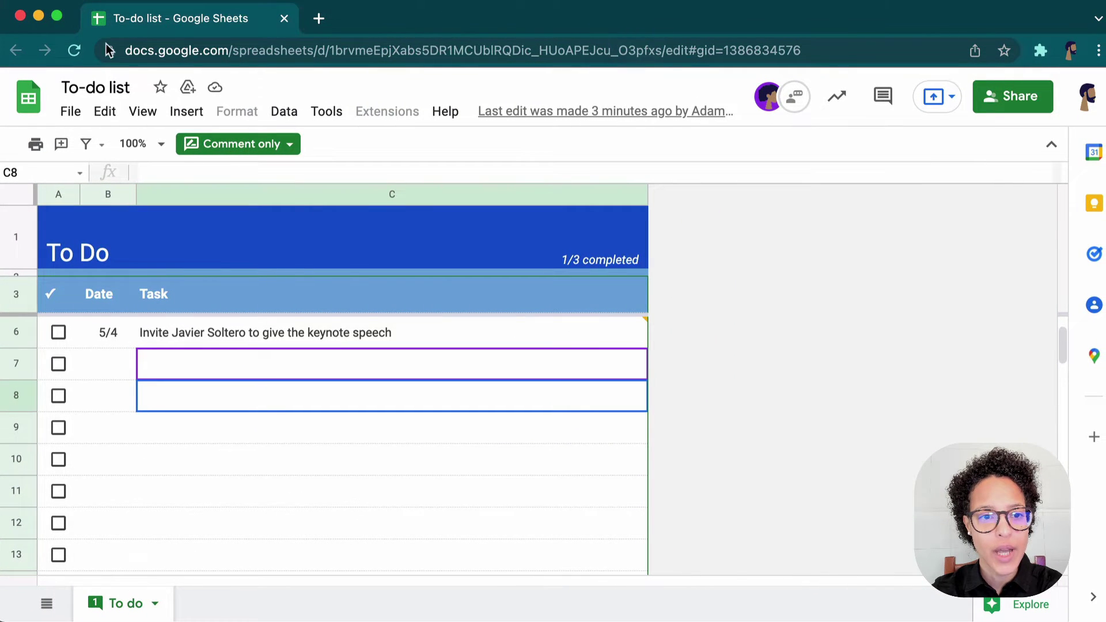
Step: Reload as the editor and enter the task 'Add a new to do' in cell C7
{"action": "left_click", "coordinate": [75, 50]}
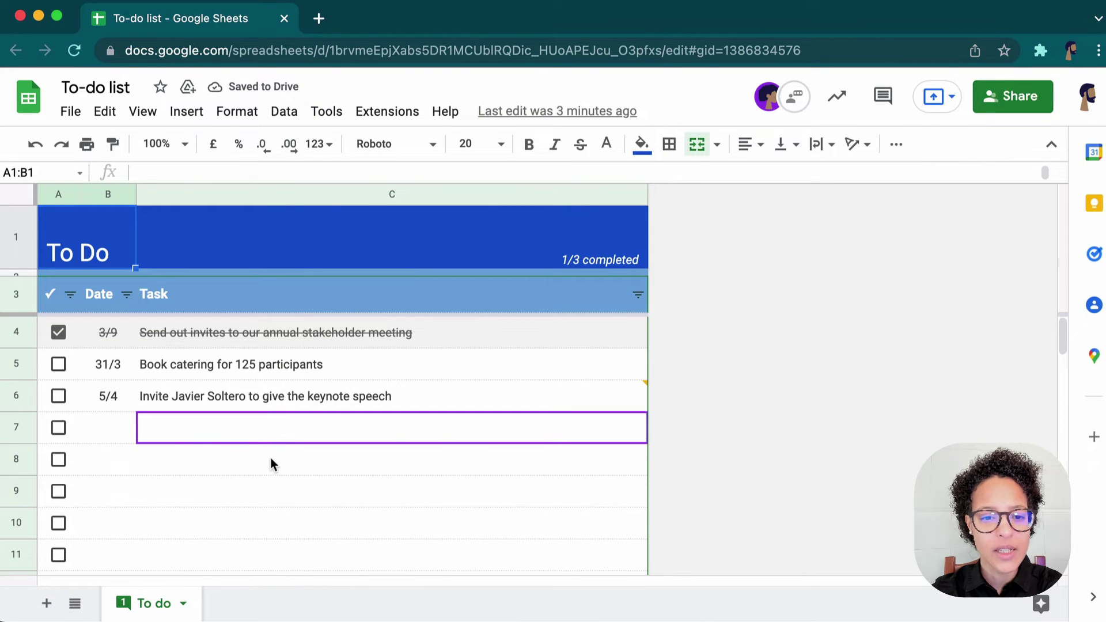
{"action": "left_click", "coordinate": [263, 423]}
{"action": "type", "text": "Add "}
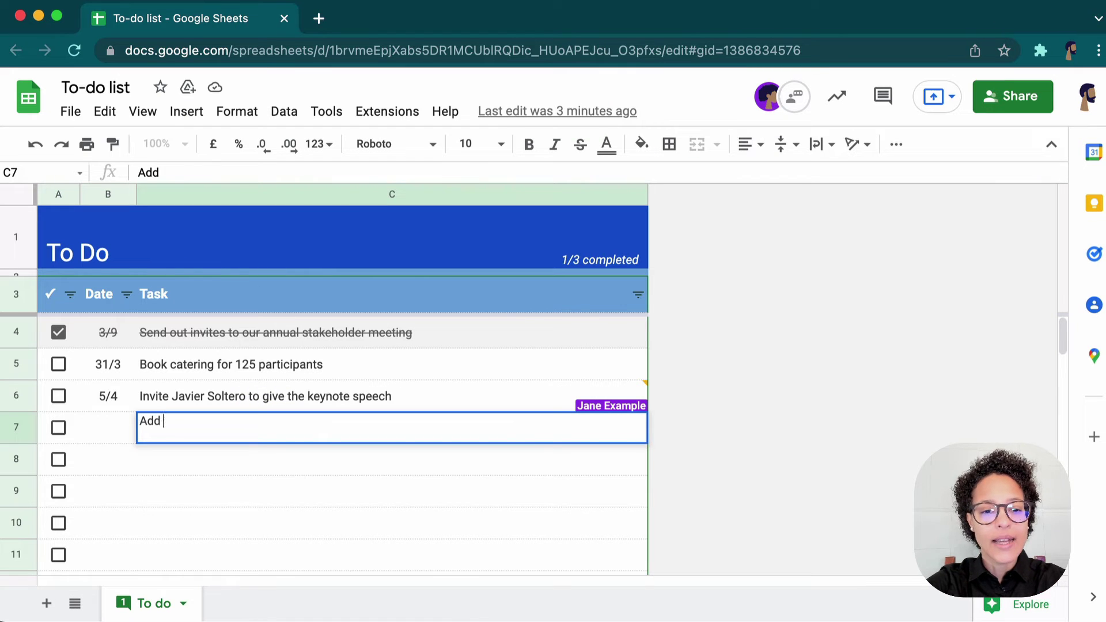
{"action": "type", "text": "a new to "}
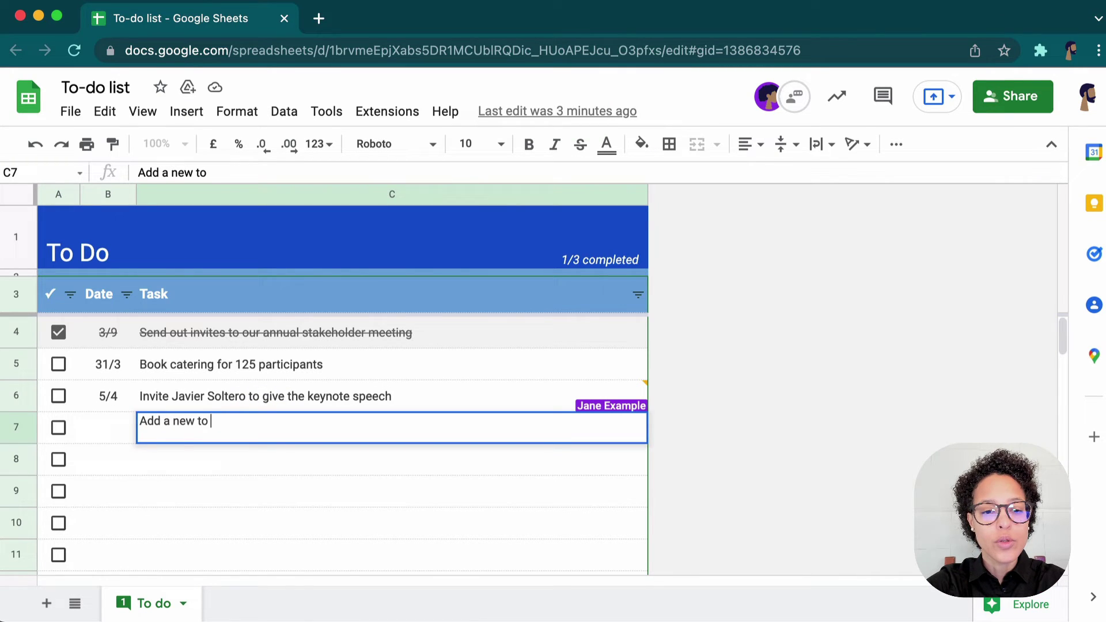
{"action": "type", "text": "do xz"}
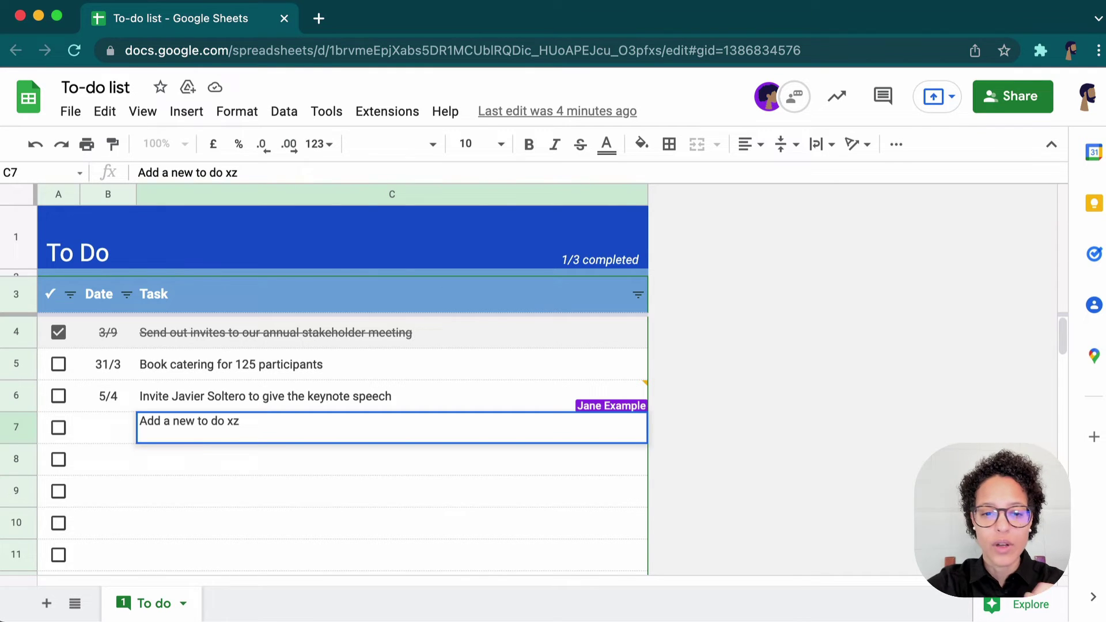
{"action": "key", "text": "Return"}
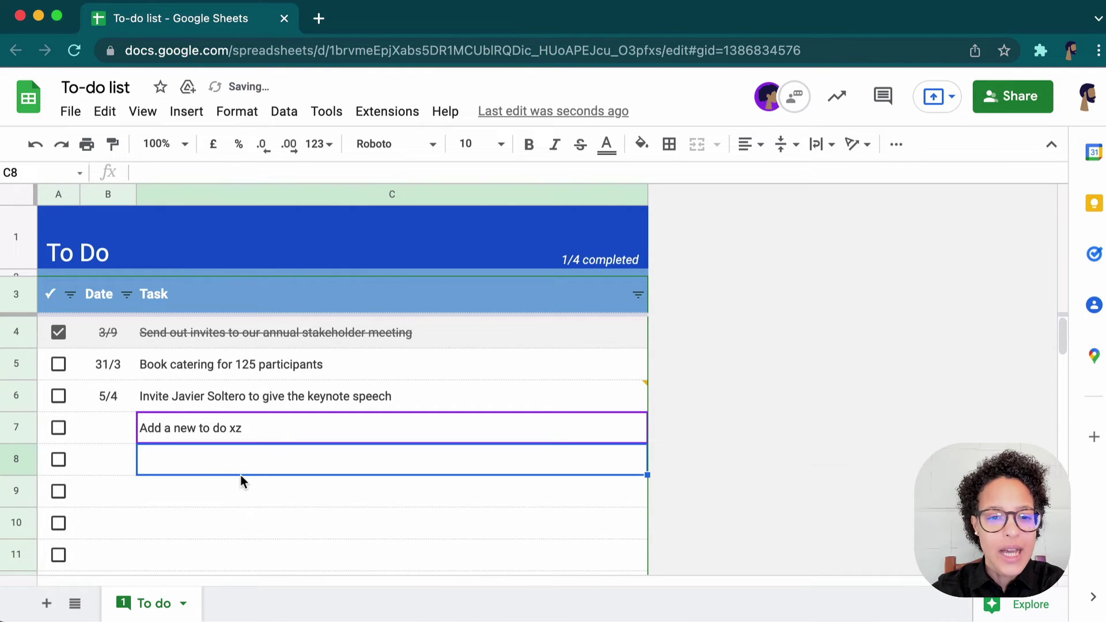
Step: Check the Format and File menu options now available to the editor
{"action": "left_click", "coordinate": [236, 113]}
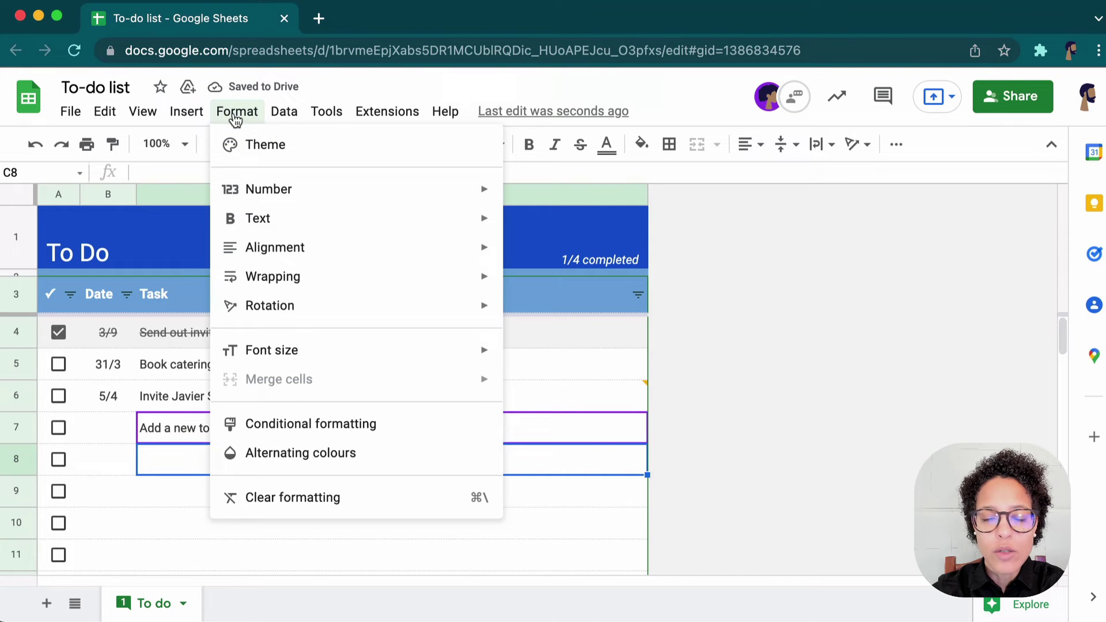
{"action": "mouse_move", "coordinate": [410, 111]}
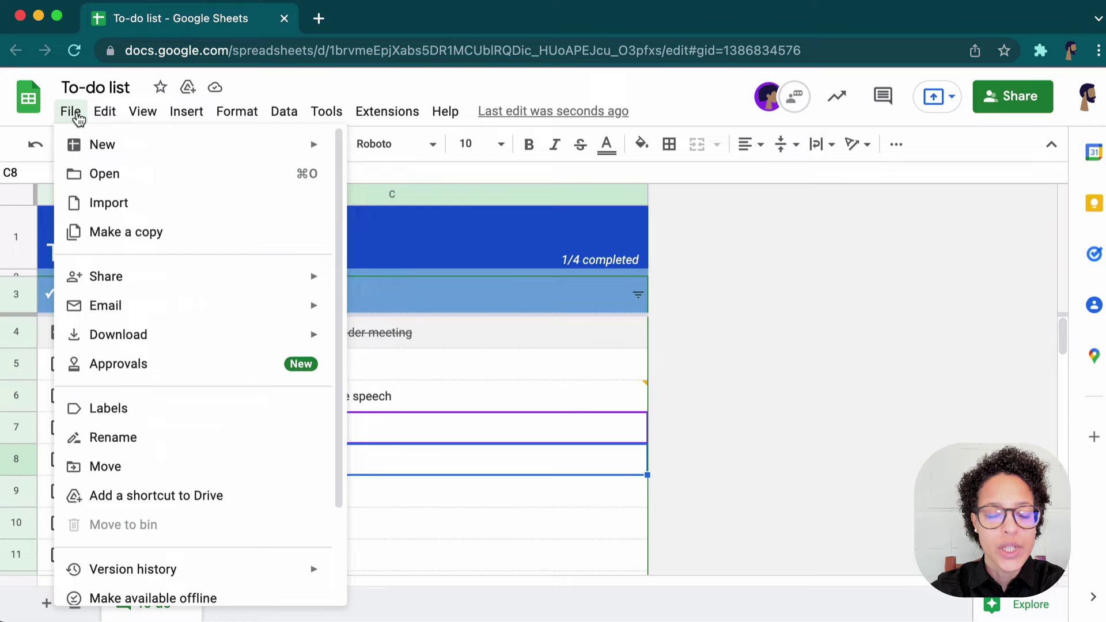
{"action": "left_click", "coordinate": [79, 117]}
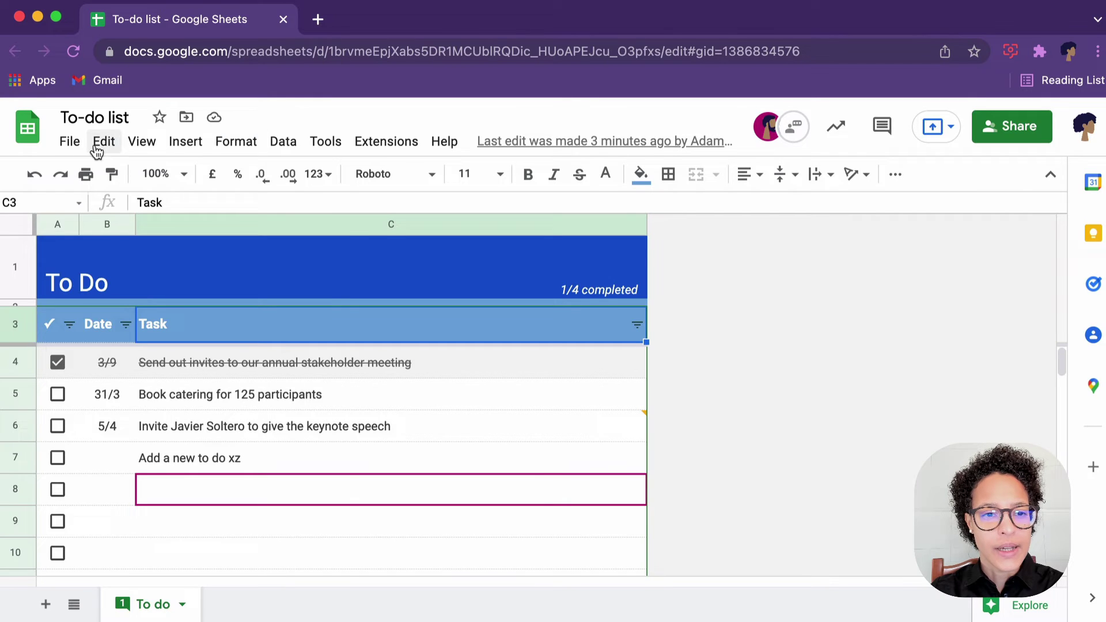
Step: In Publish to web settings, limit publishing to the To do sheet only
{"action": "left_click", "coordinate": [70, 142]}
{"action": "mouse_move", "coordinate": [235, 311]}
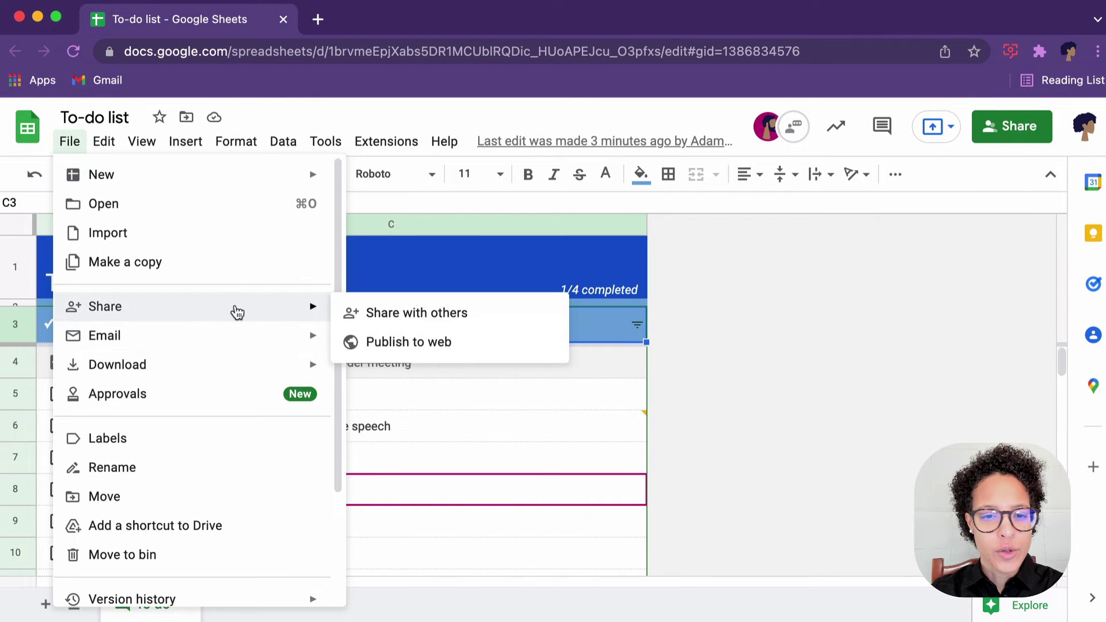
{"action": "left_click", "coordinate": [480, 345]}
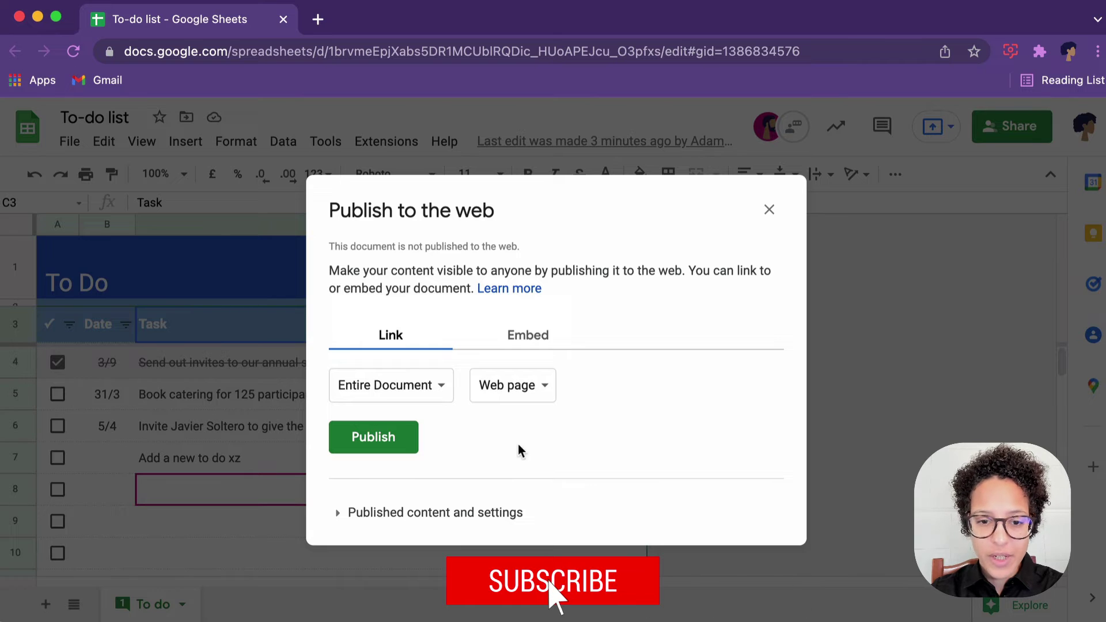
{"action": "left_click", "coordinate": [441, 388]}
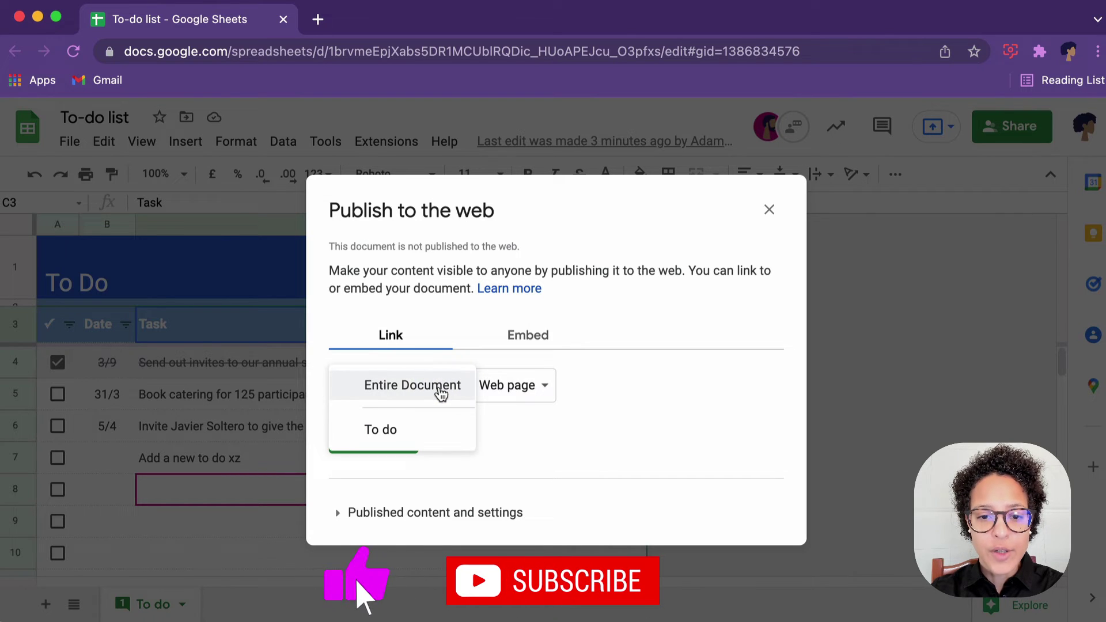
{"action": "left_click", "coordinate": [443, 431]}
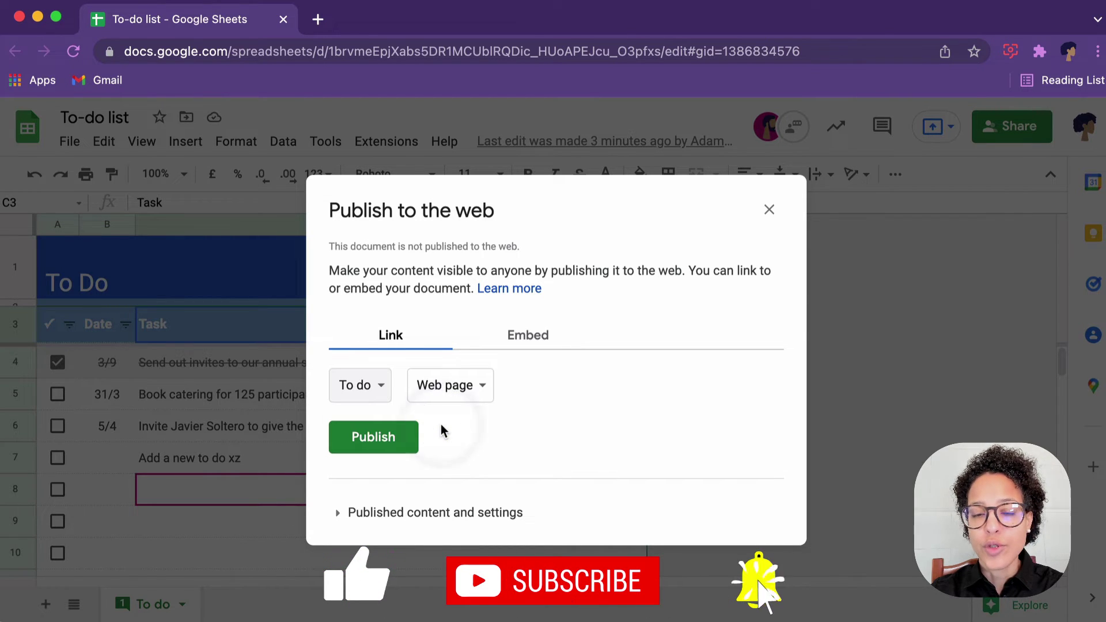
{"action": "left_click", "coordinate": [376, 386]}
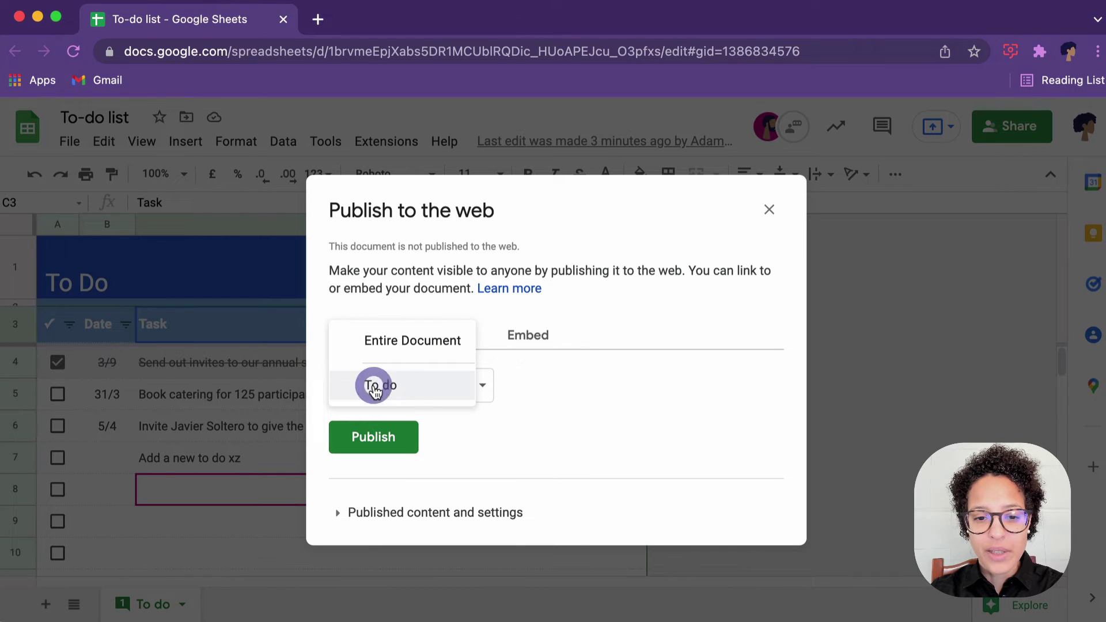
{"action": "left_click", "coordinate": [416, 384]}
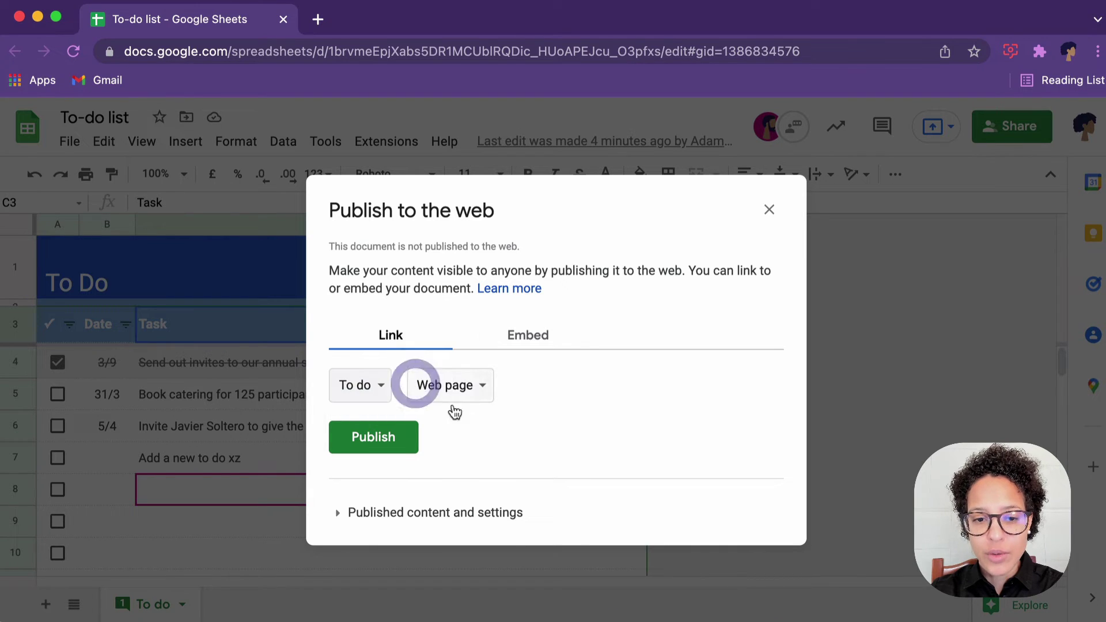
Step: Publish the To do sheet as a Web page and confirm
{"action": "left_click", "coordinate": [481, 395]}
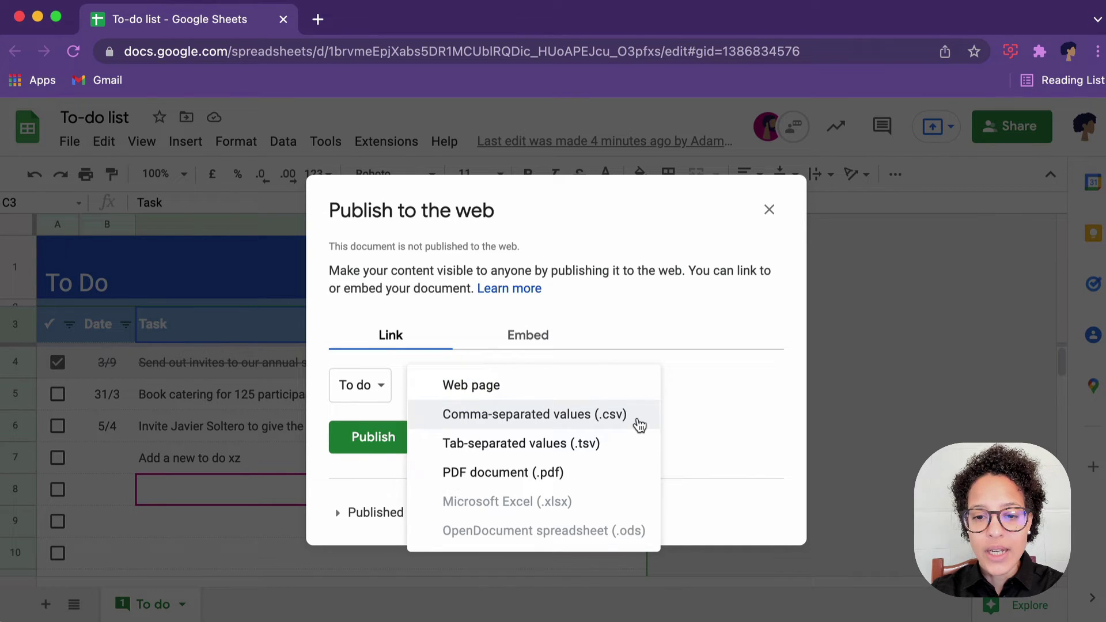
{"action": "left_click", "coordinate": [628, 482]}
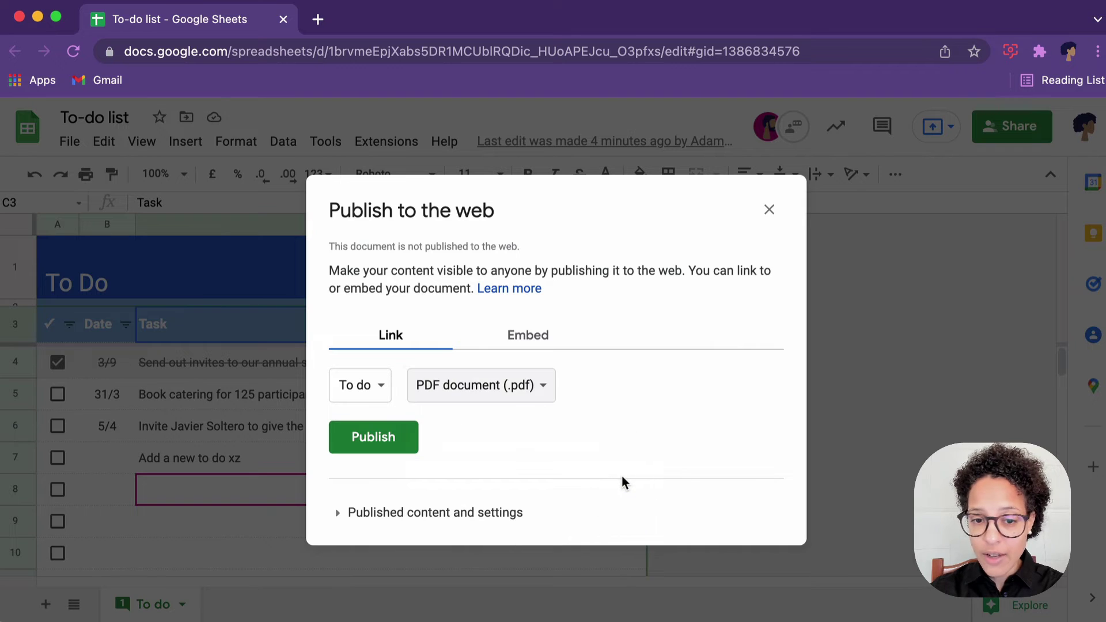
{"action": "left_click", "coordinate": [543, 394]}
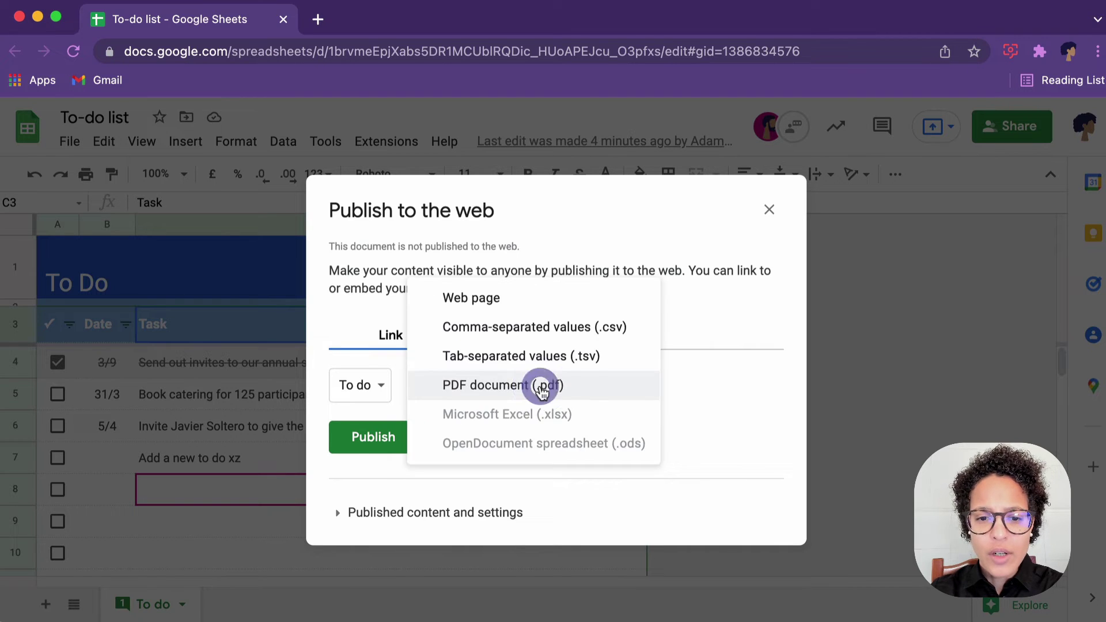
{"action": "left_click", "coordinate": [520, 301]}
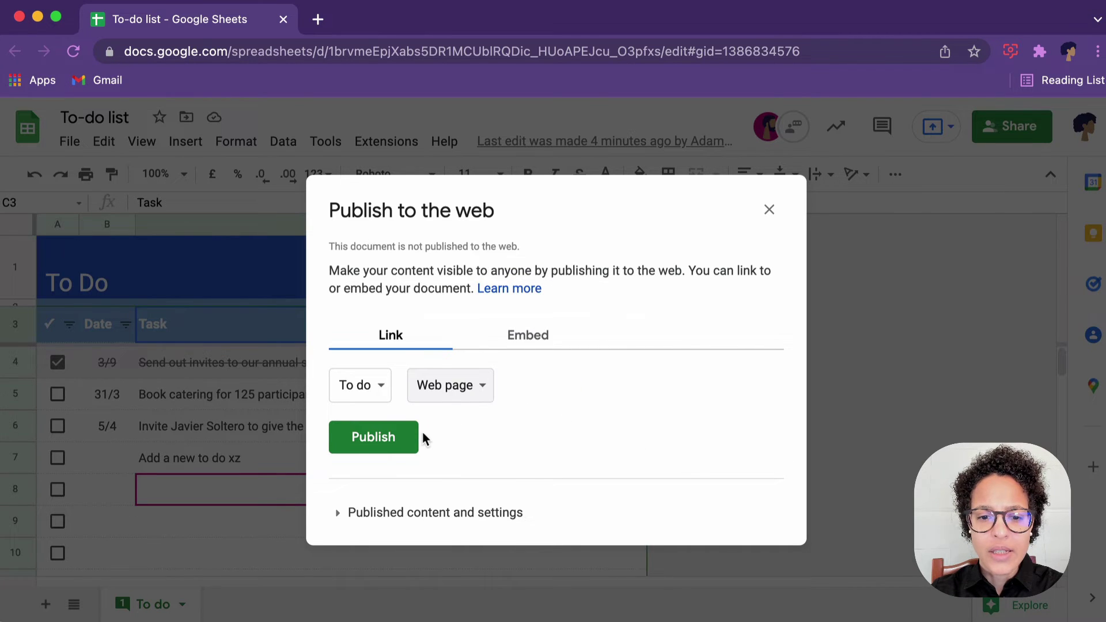
{"action": "left_click", "coordinate": [354, 438]}
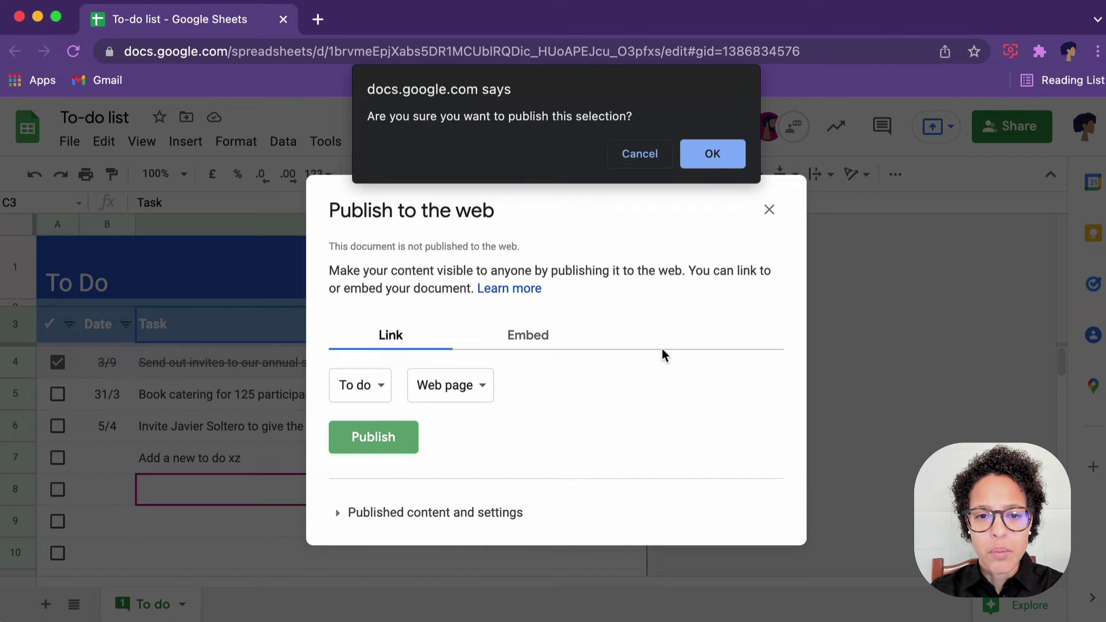
{"action": "left_click", "coordinate": [712, 156]}
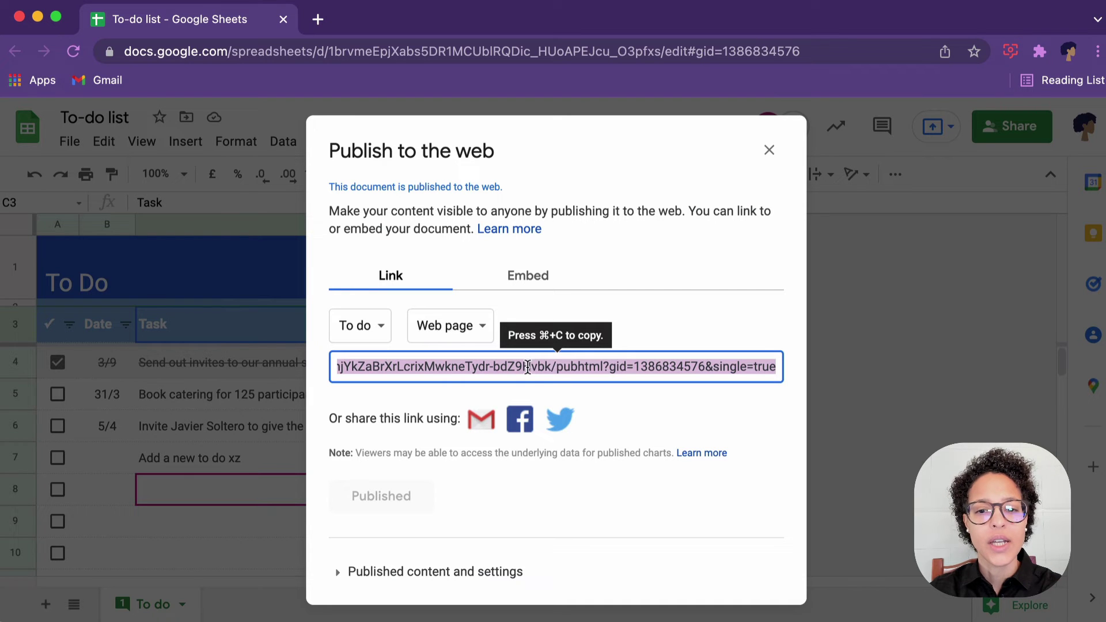
Step: Copy the published link and load it in a new browser tab to view the published sheet
{"action": "key", "text": "super+c"}
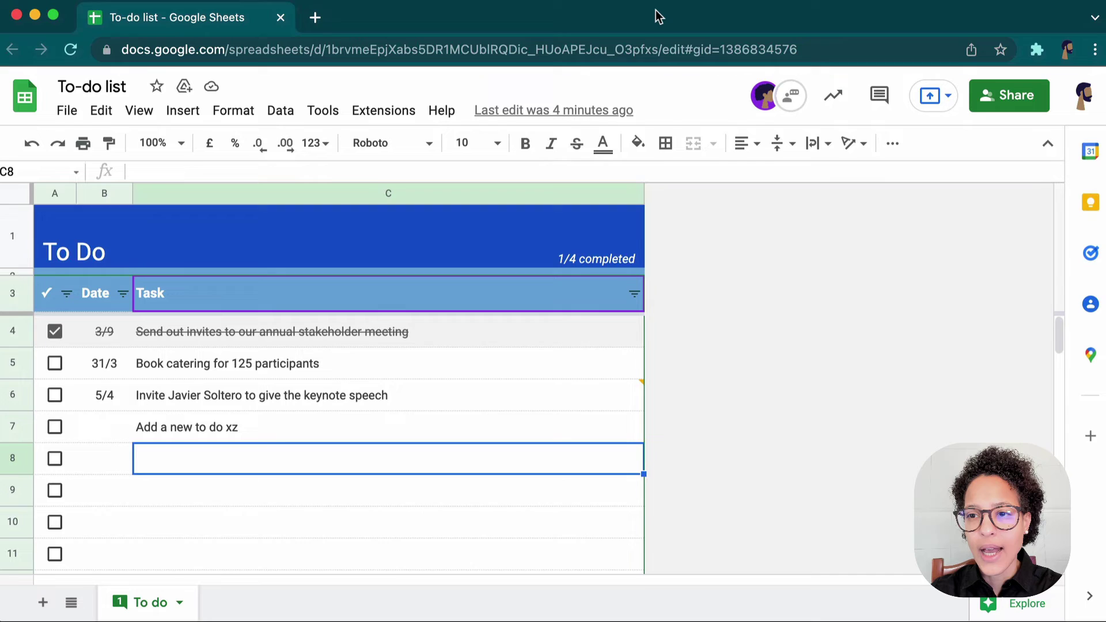
{"action": "left_click", "coordinate": [315, 17]}
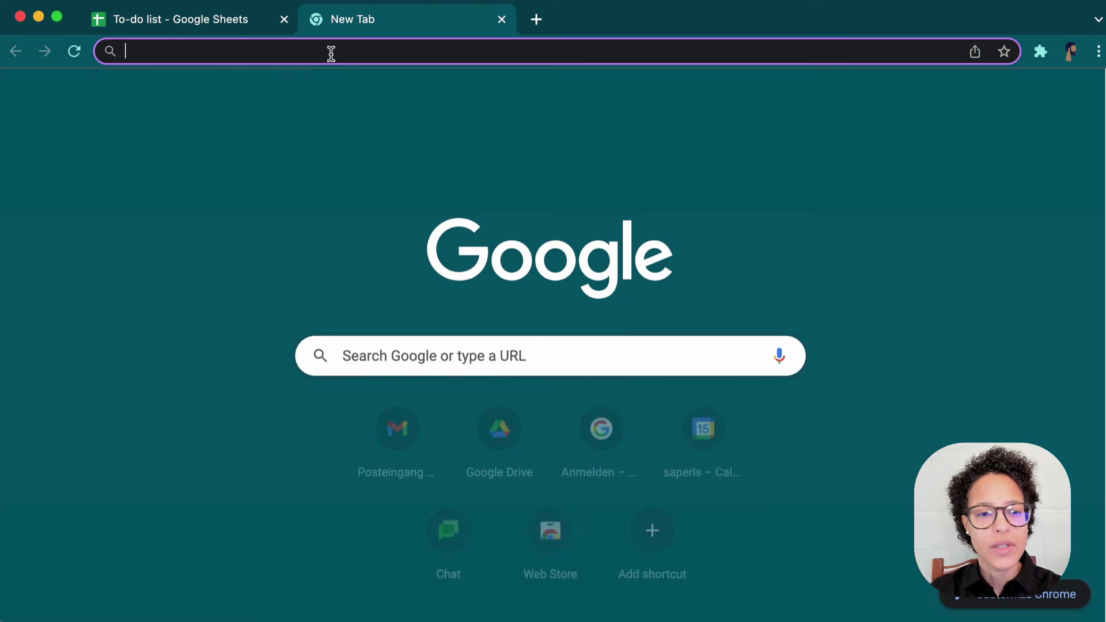
{"action": "key", "text": "super+v"}
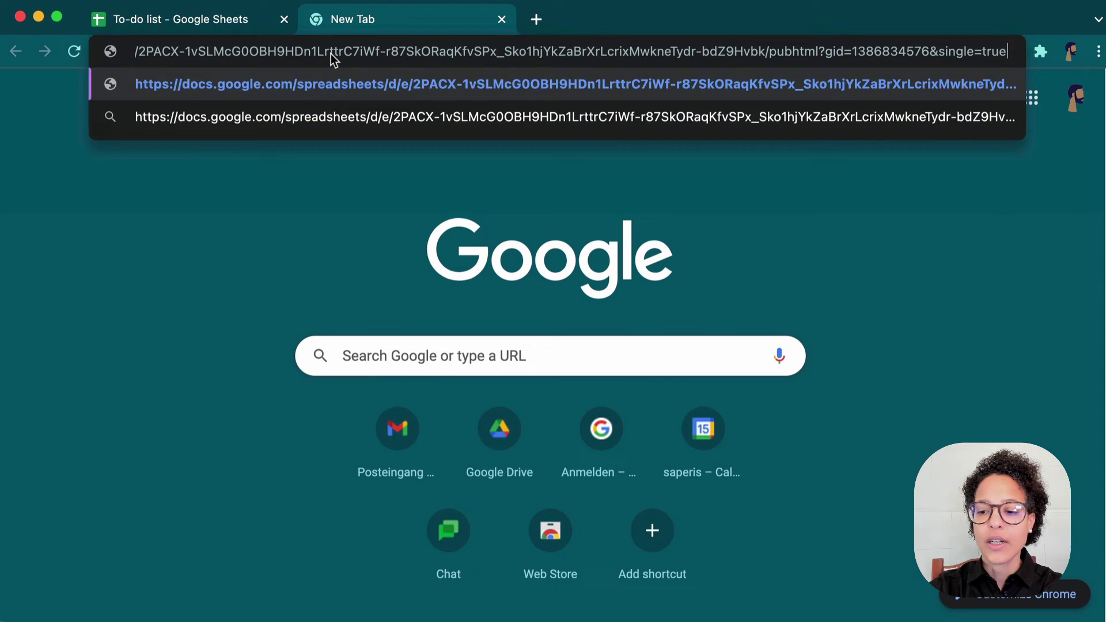
{"action": "key", "text": "Return"}
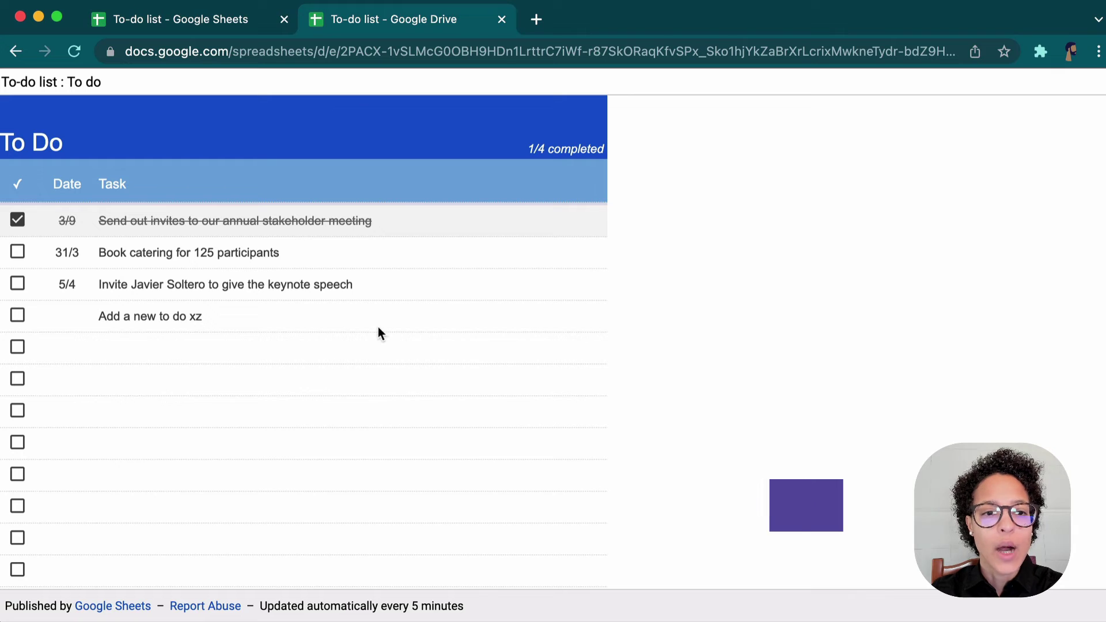
{"action": "left_click", "coordinate": [220, 320]}
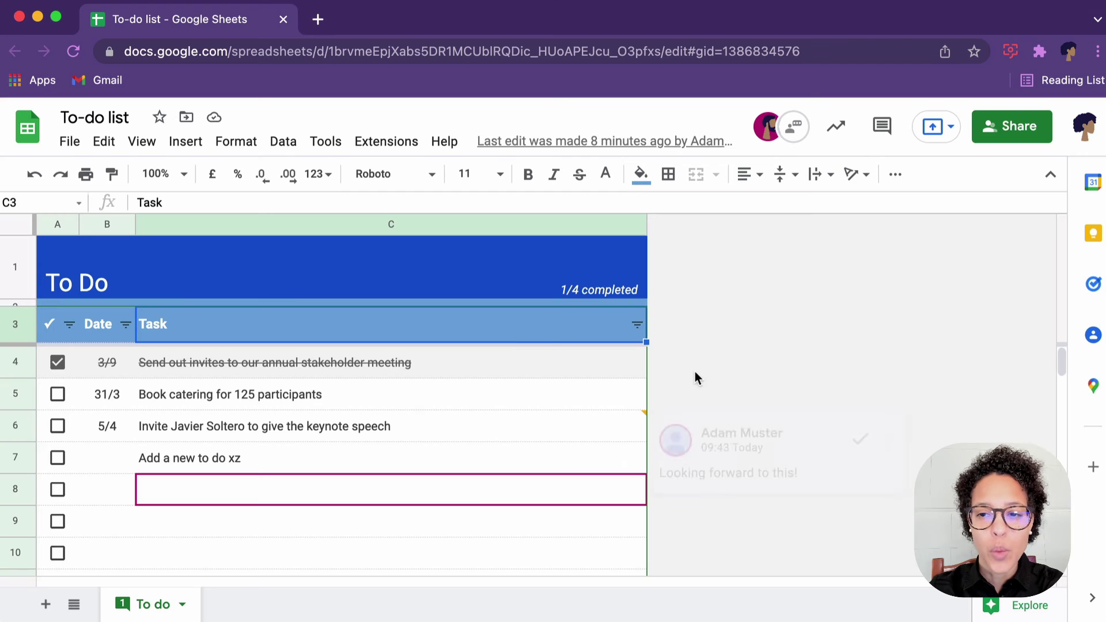
Step: Add the pasted Outlook address as an Editor recipient for the To-do list
{"action": "left_click", "coordinate": [1002, 129]}
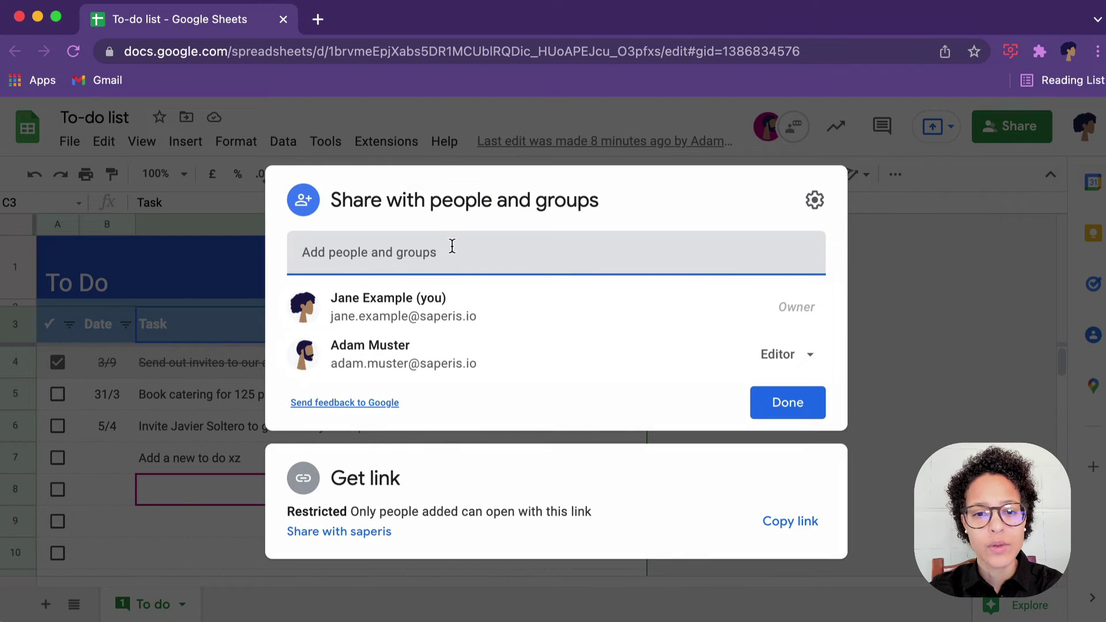
{"action": "left_click", "coordinate": [452, 246]}
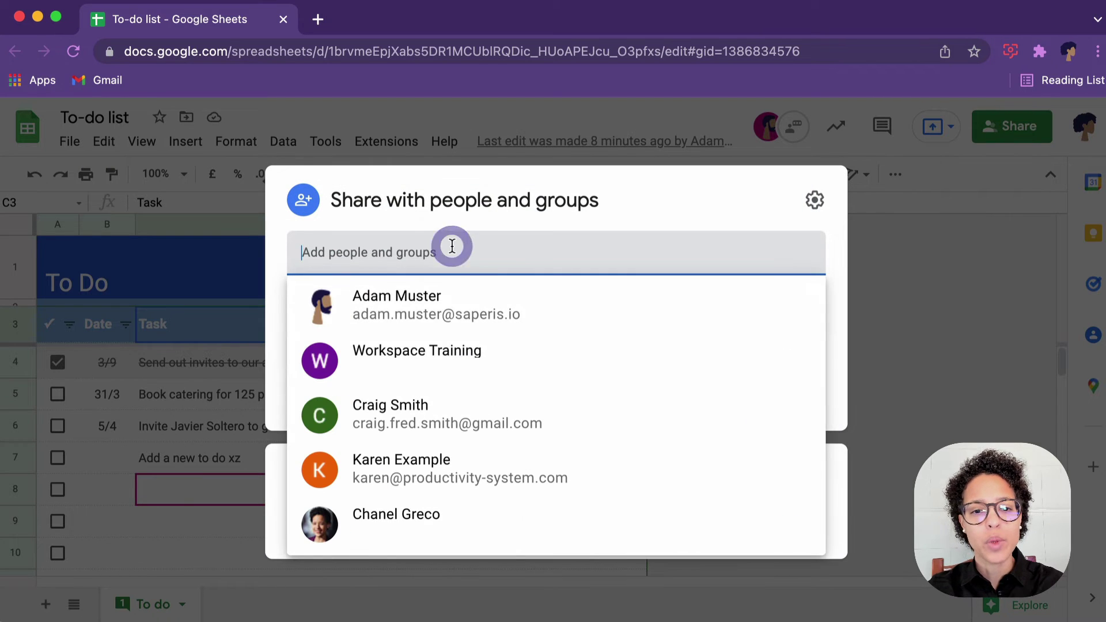
{"action": "key", "text": "super+v"}
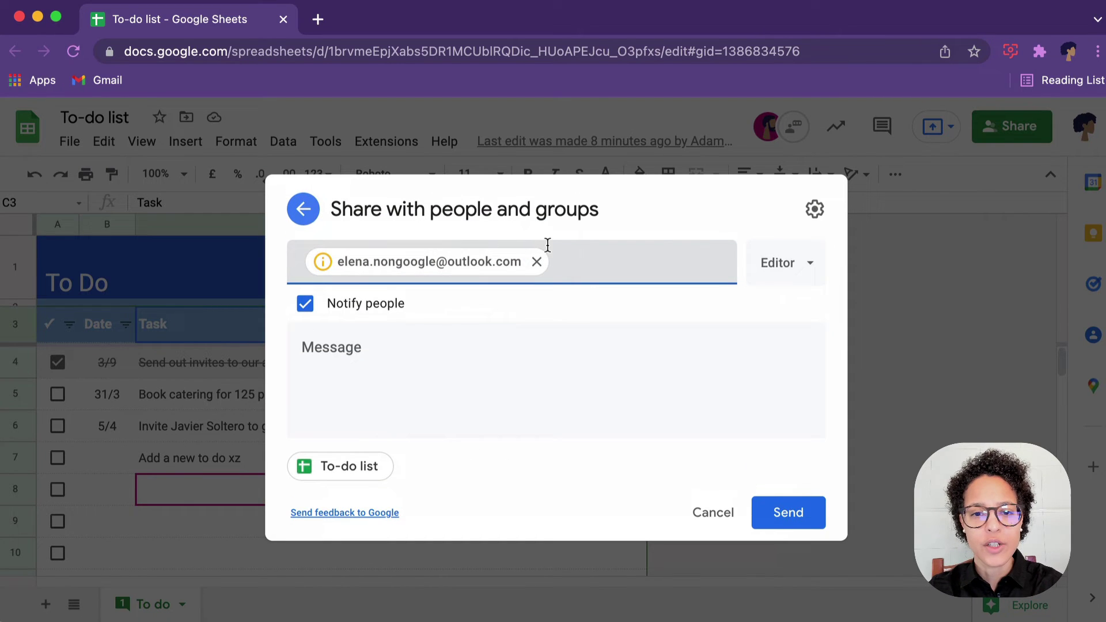
{"action": "mouse_move", "coordinate": [320, 266]}
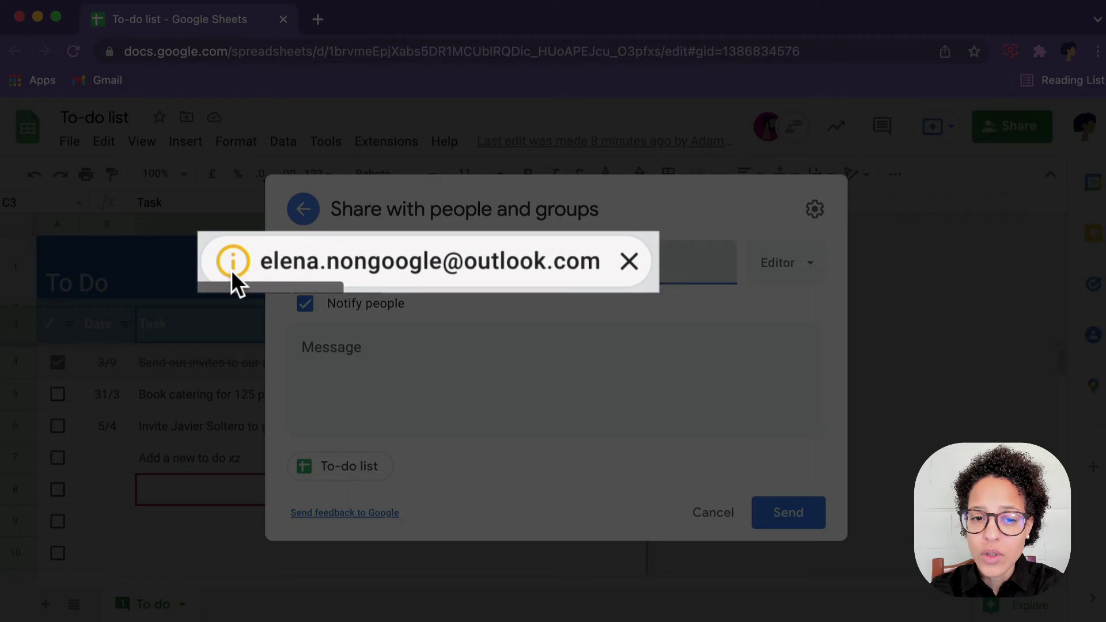
Step: Attach a short greeting note, send the invitation and confirm sharing outside the organisation
{"action": "left_click", "coordinate": [340, 383]}
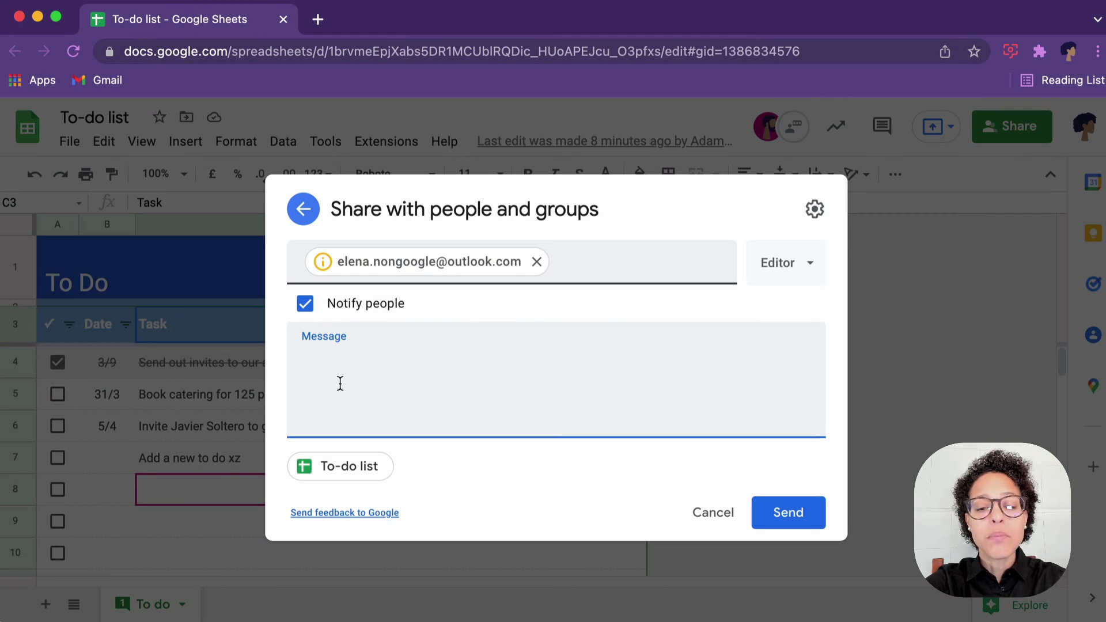
{"action": "type", "text": "Hey Elena "}
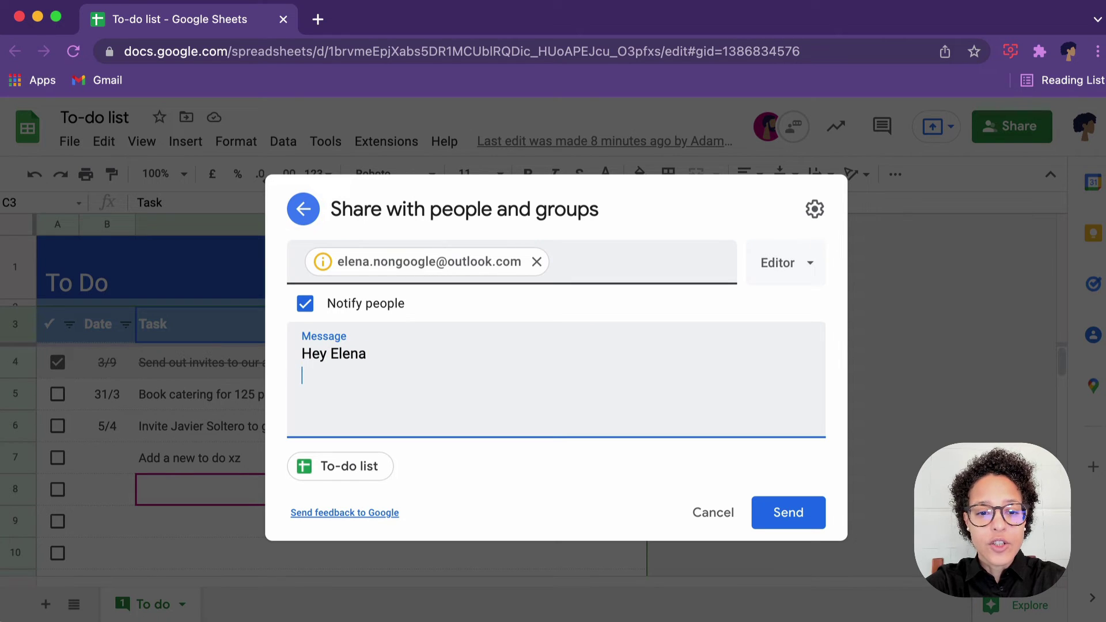
{"action": "type", "text": "Check this out"}
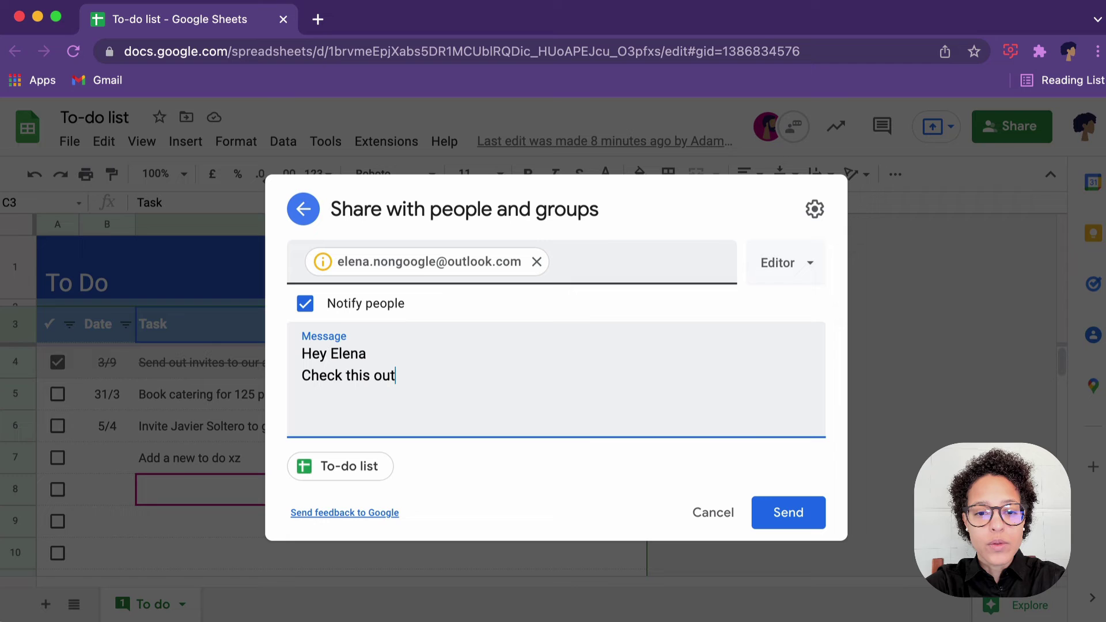
{"action": "type", "text": ". Jane"}
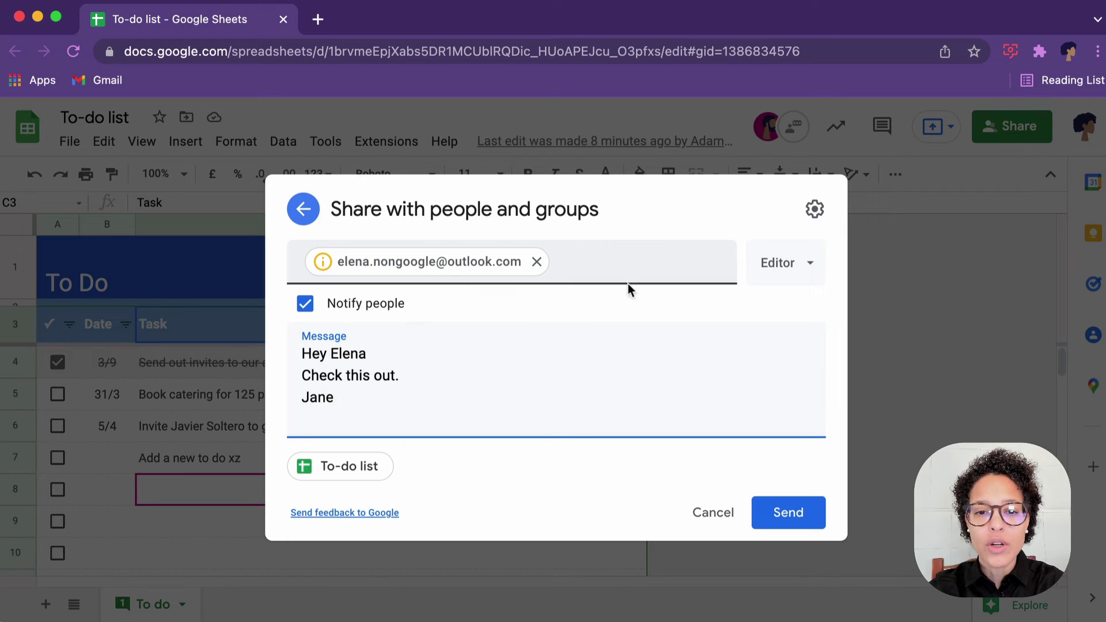
{"action": "left_click", "coordinate": [792, 516]}
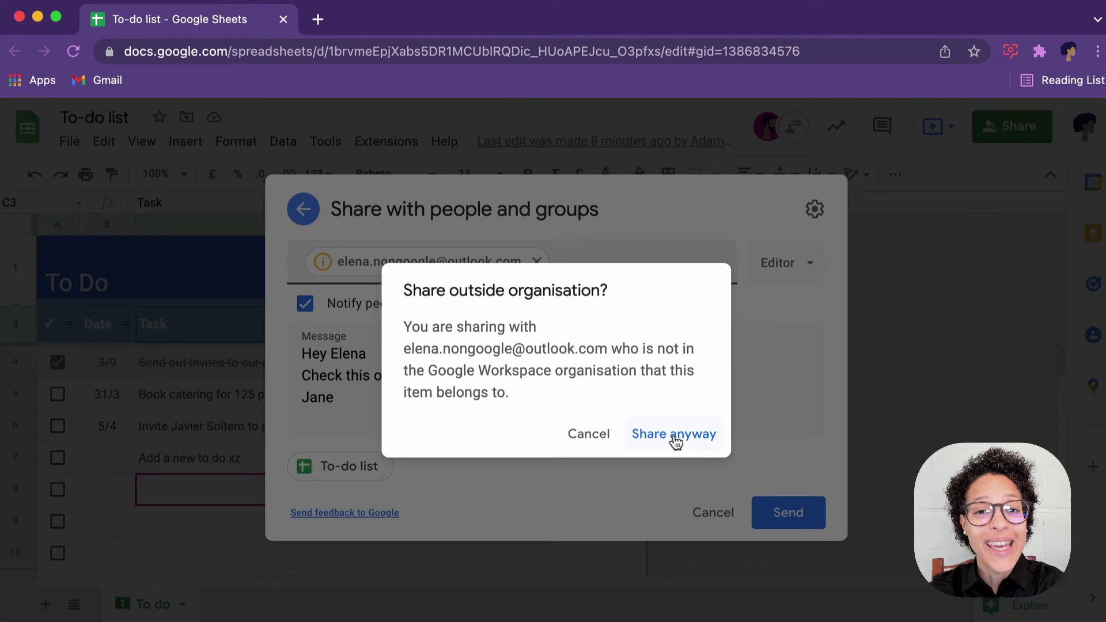
{"action": "left_click", "coordinate": [675, 442]}
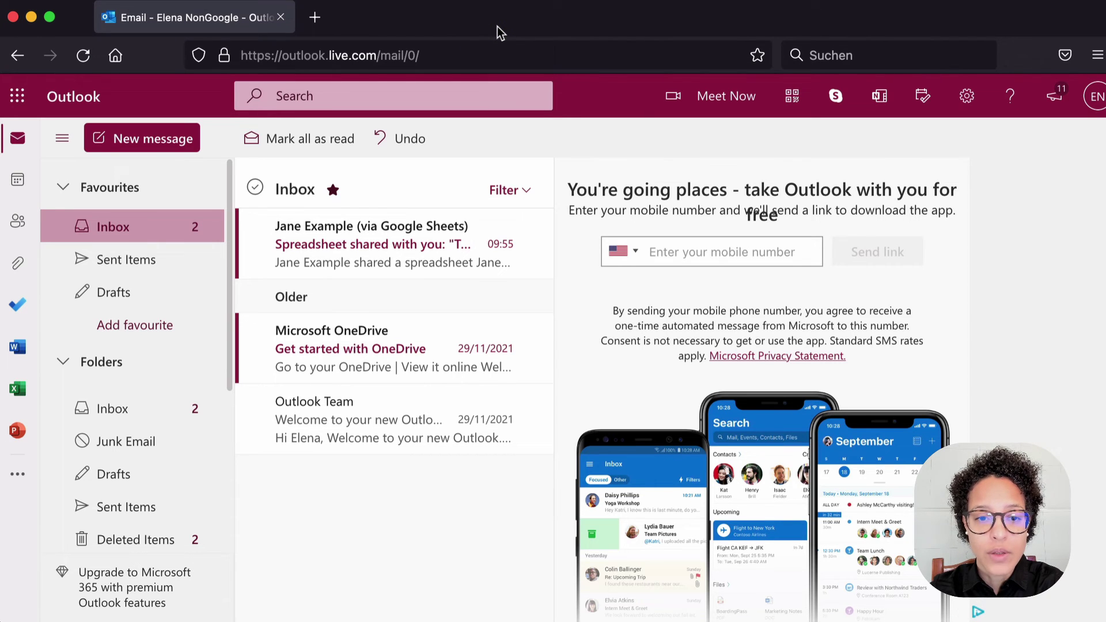
Step: Open the spreadsheet-share email in Outlook and follow its Open button to the spreadsheet
{"action": "left_click", "coordinate": [347, 250]}
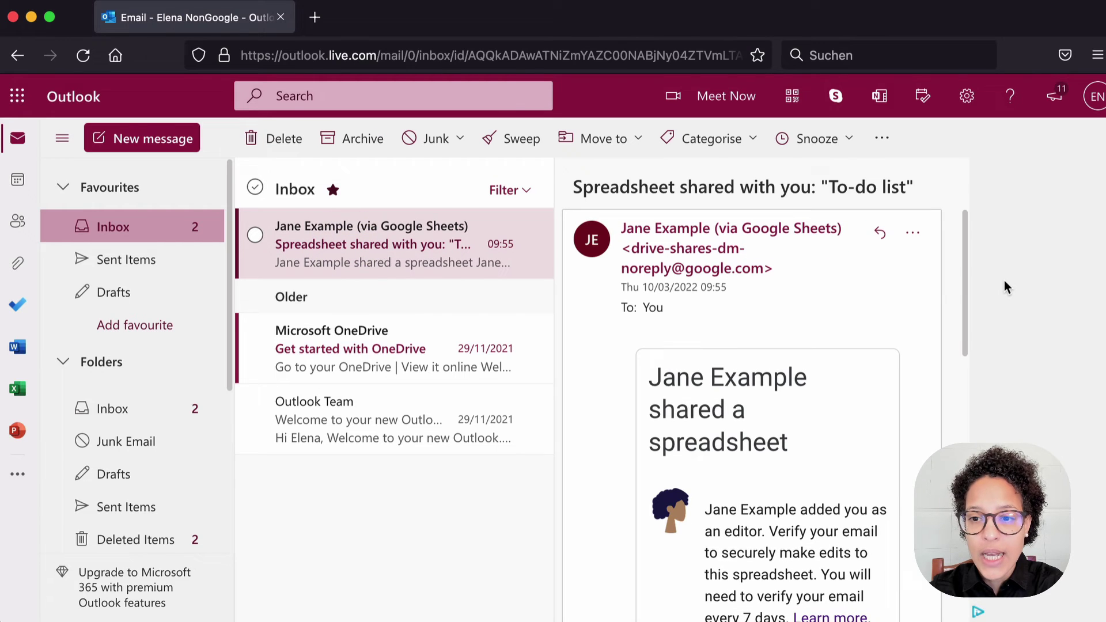
{"action": "scroll", "coordinate": [621, 455], "scroll_direction": "down", "scroll_amount": 5}
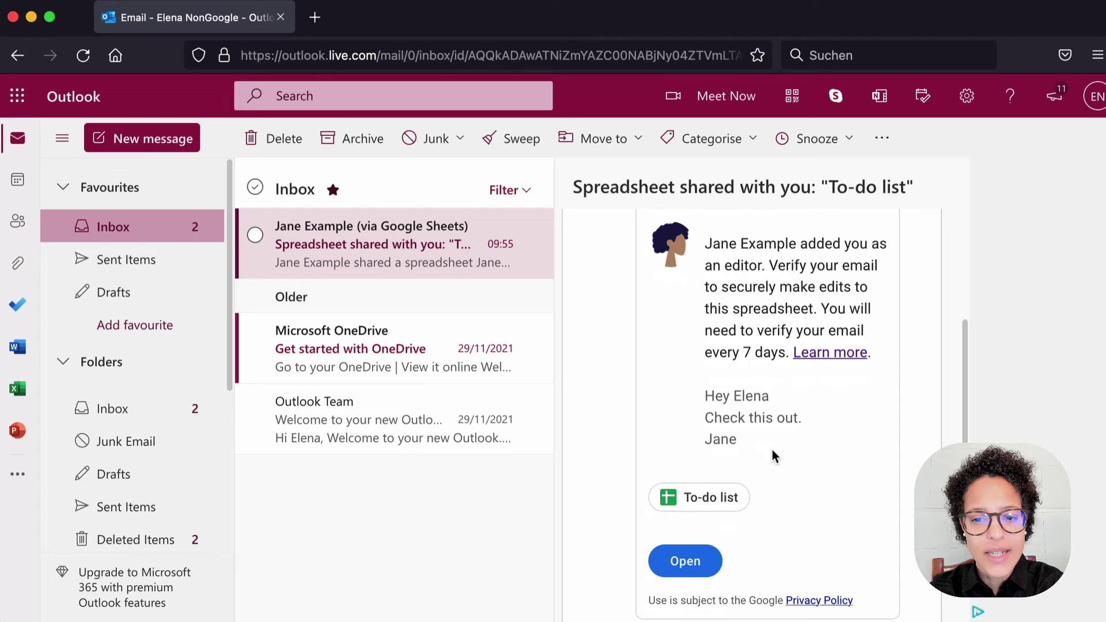
{"action": "left_click", "coordinate": [685, 562]}
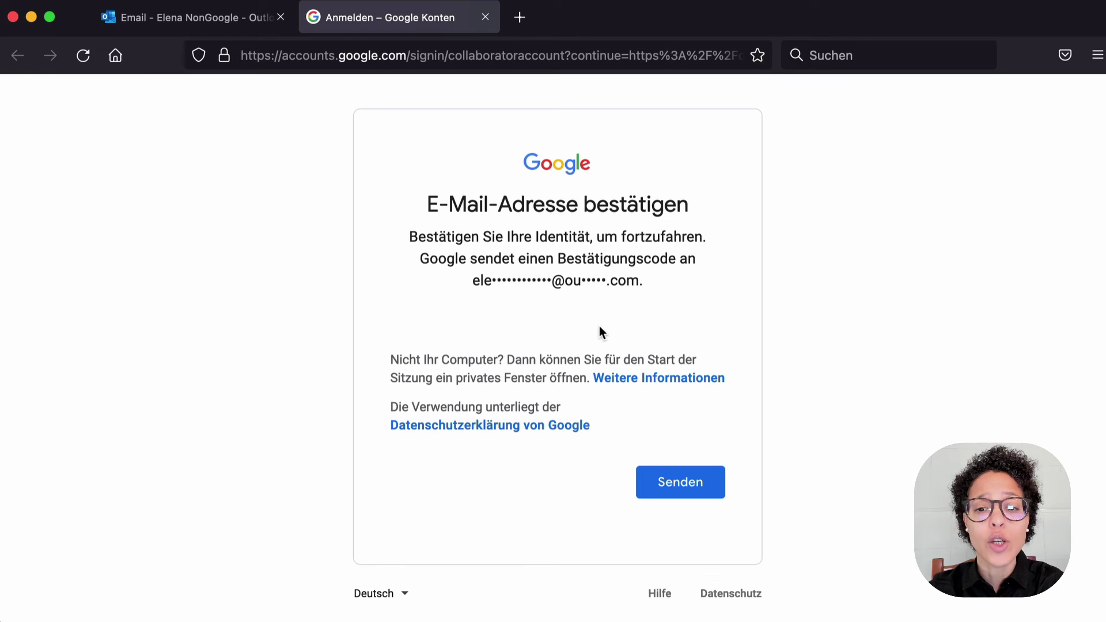
{"action": "left_click", "coordinate": [669, 483]}
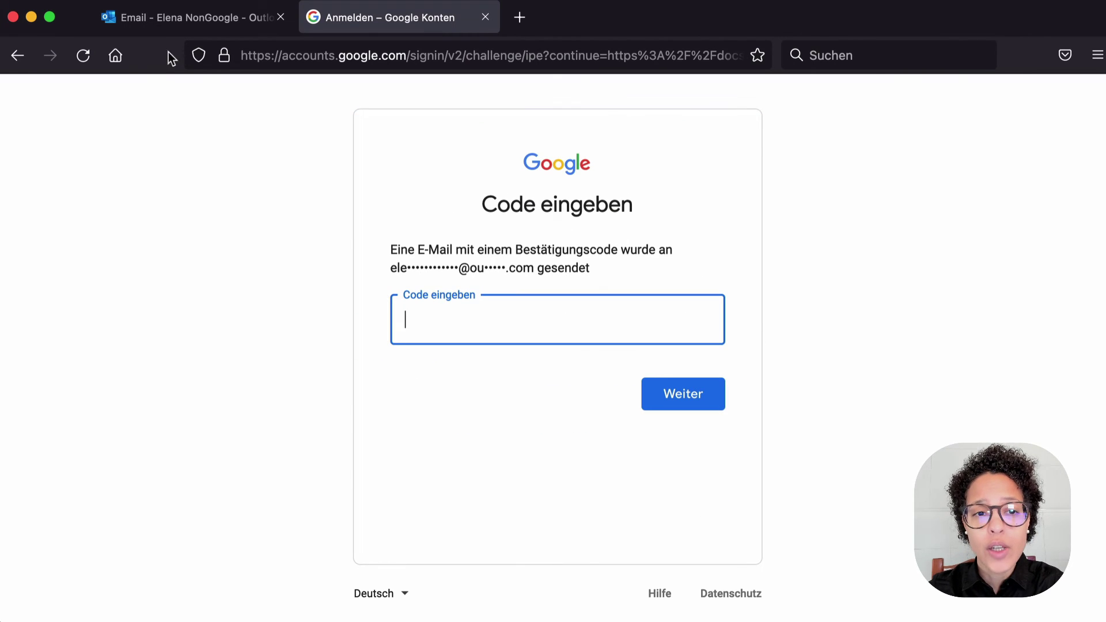
{"action": "left_click", "coordinate": [174, 17]}
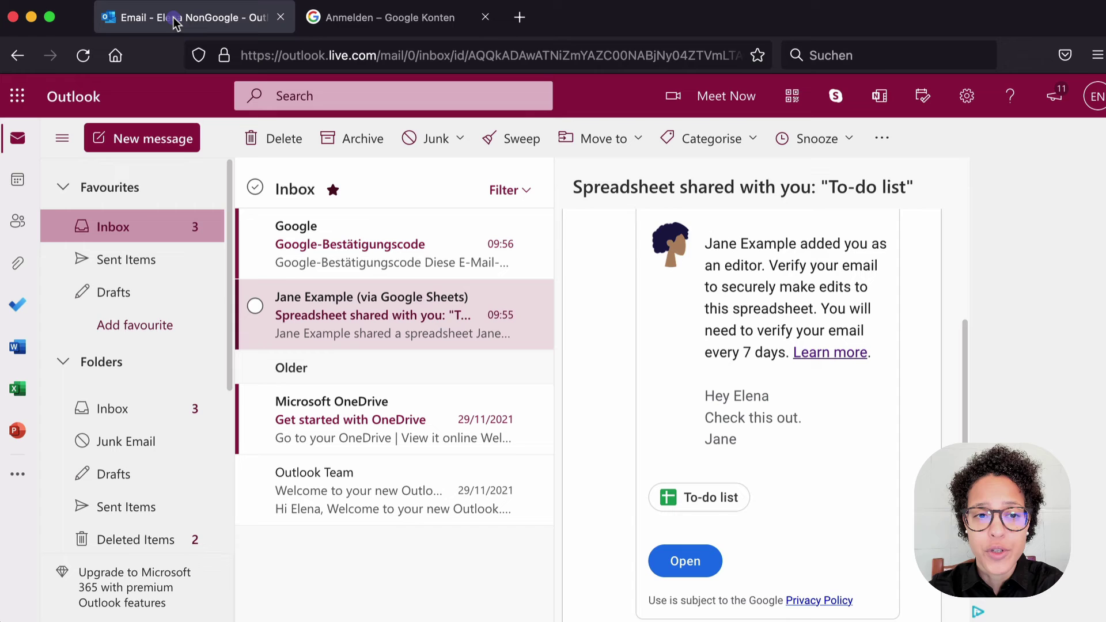
{"action": "left_click", "coordinate": [324, 247]}
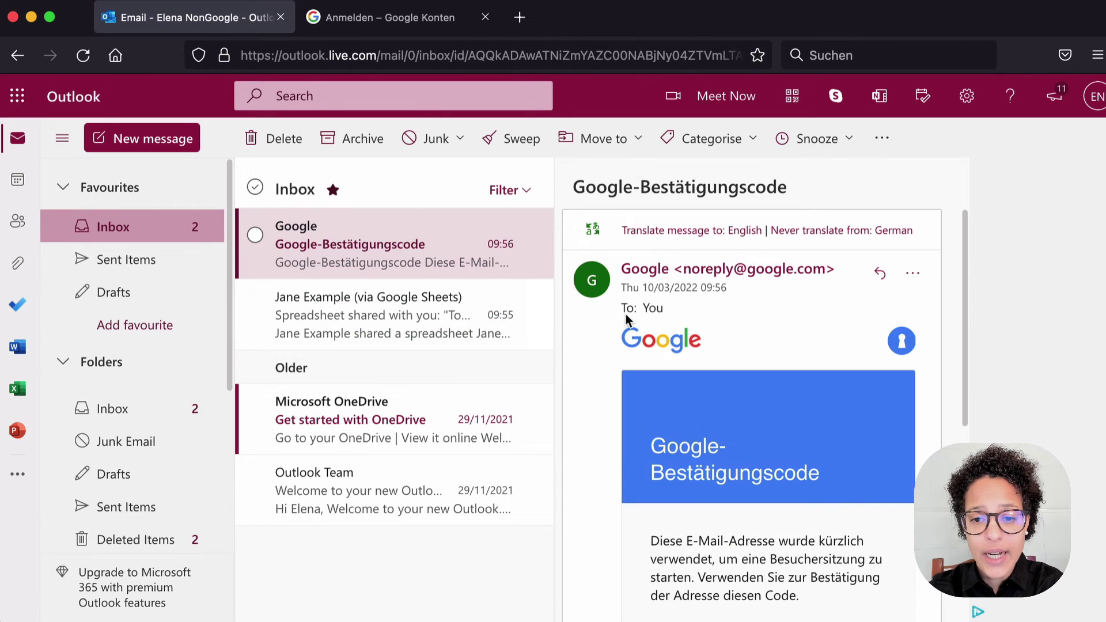
{"action": "scroll", "coordinate": [647, 395], "scroll_direction": "down", "scroll_amount": 3}
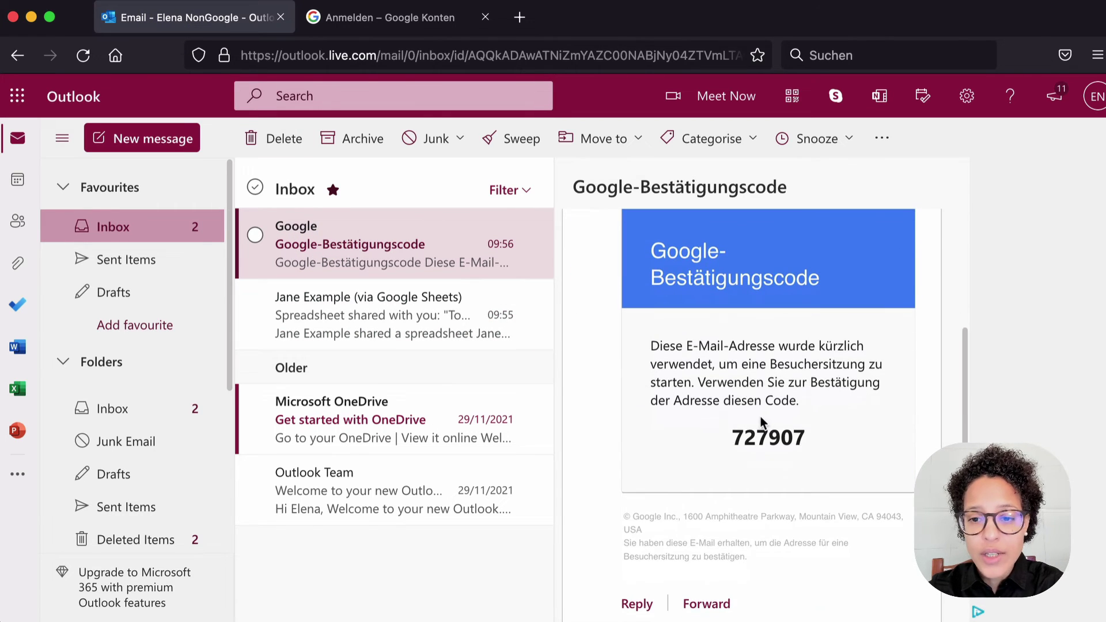
{"action": "left_click_drag", "start_coordinate": [730, 436], "coordinate": [813, 441]}
{"action": "right_click", "coordinate": [768, 440]}
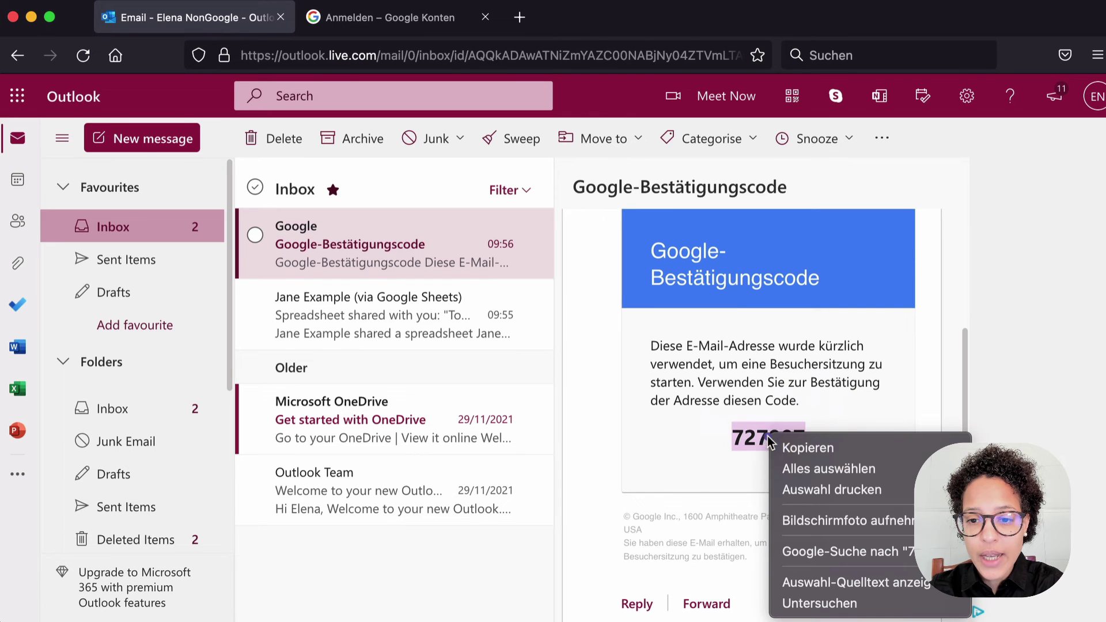
{"action": "left_click", "coordinate": [785, 448]}
Step: Paste the verification code into the Code field and continue to the spreadsheet
{"action": "left_click", "coordinate": [414, 17]}
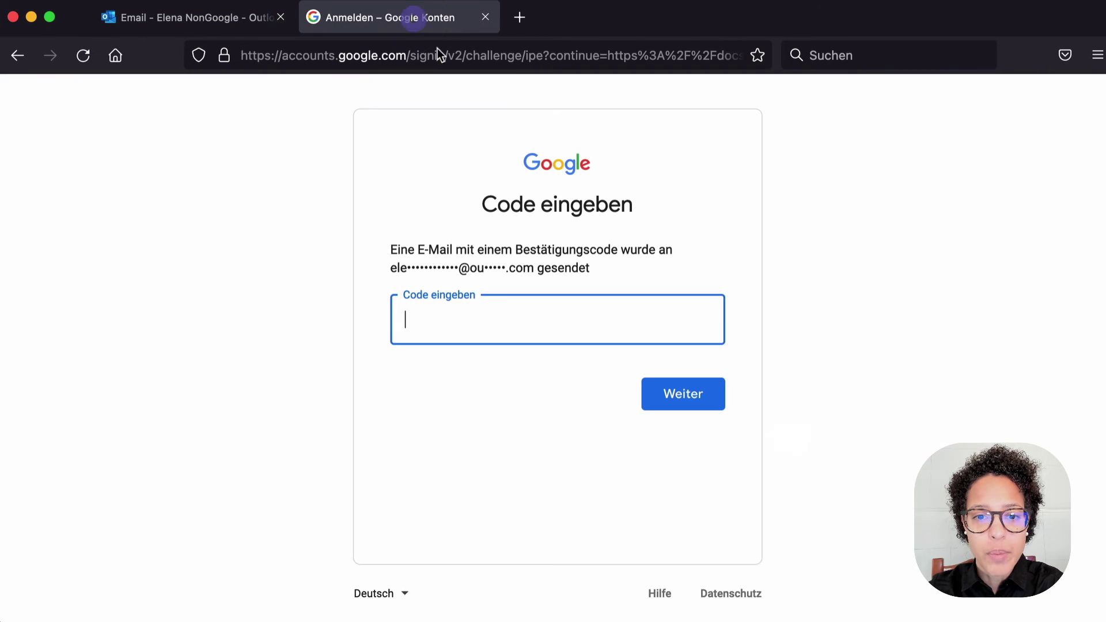
{"action": "right_click", "coordinate": [505, 316]}
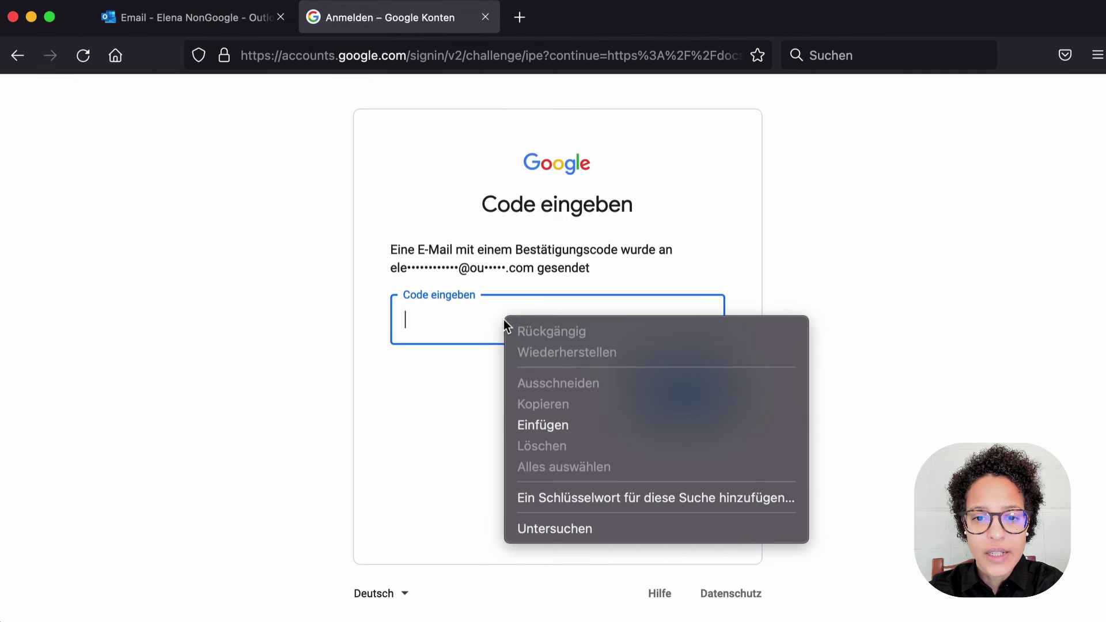
{"action": "left_click", "coordinate": [550, 427]}
{"action": "left_click", "coordinate": [668, 396]}
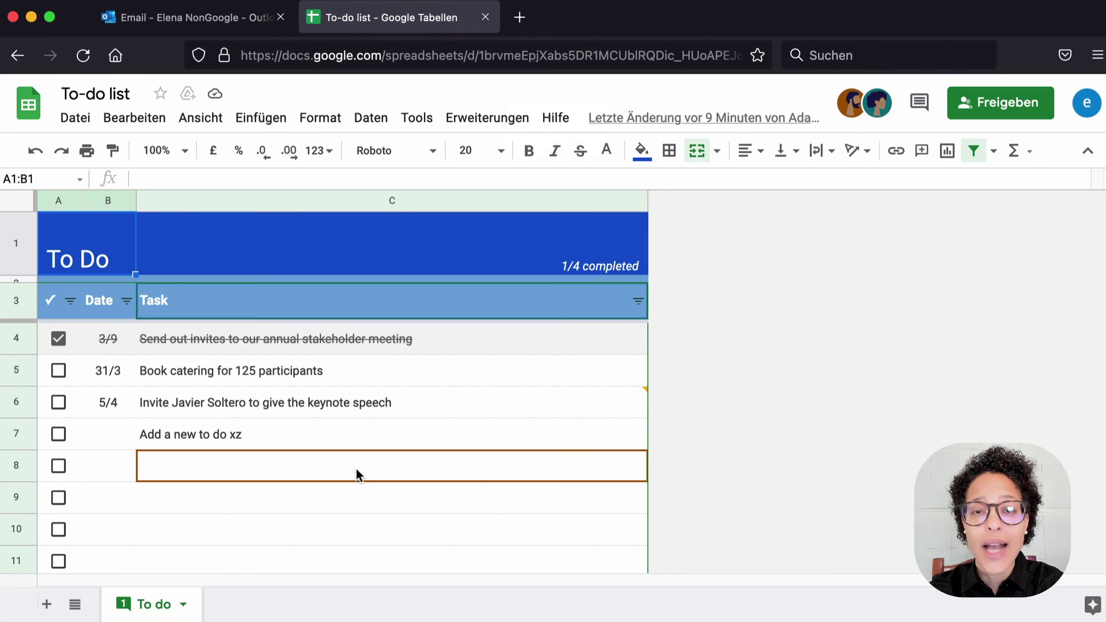
Step: Enter placeholder tasks 'lsjdfdksjf' in C8 and 'lsdjflsdkjf' in C9
{"action": "left_click", "coordinate": [354, 462]}
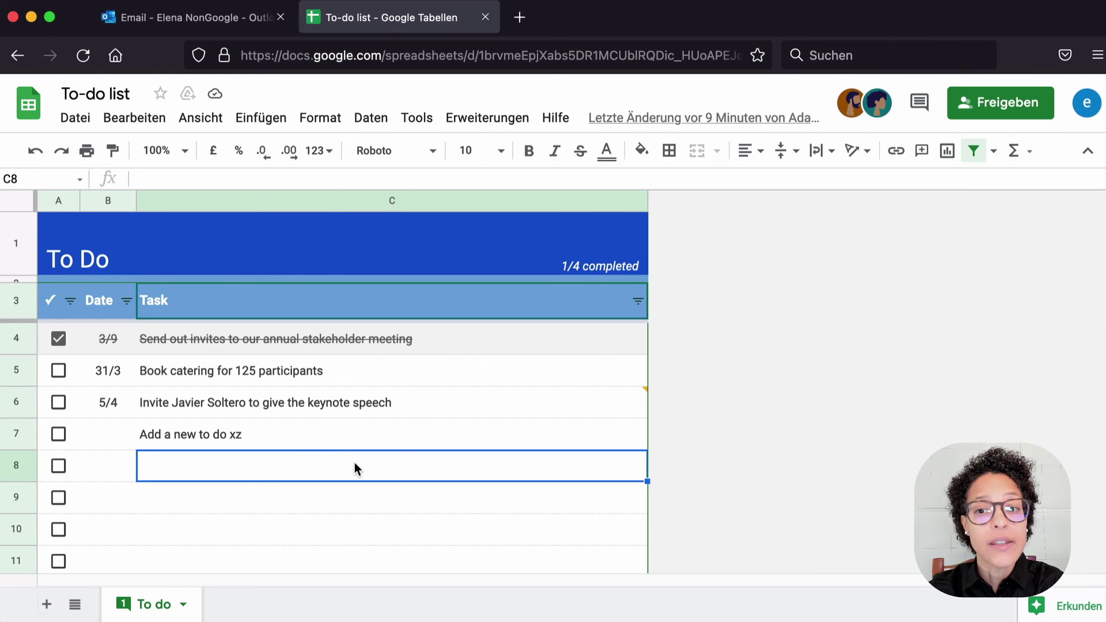
{"action": "type", "text": "lsjdfdksjf"}
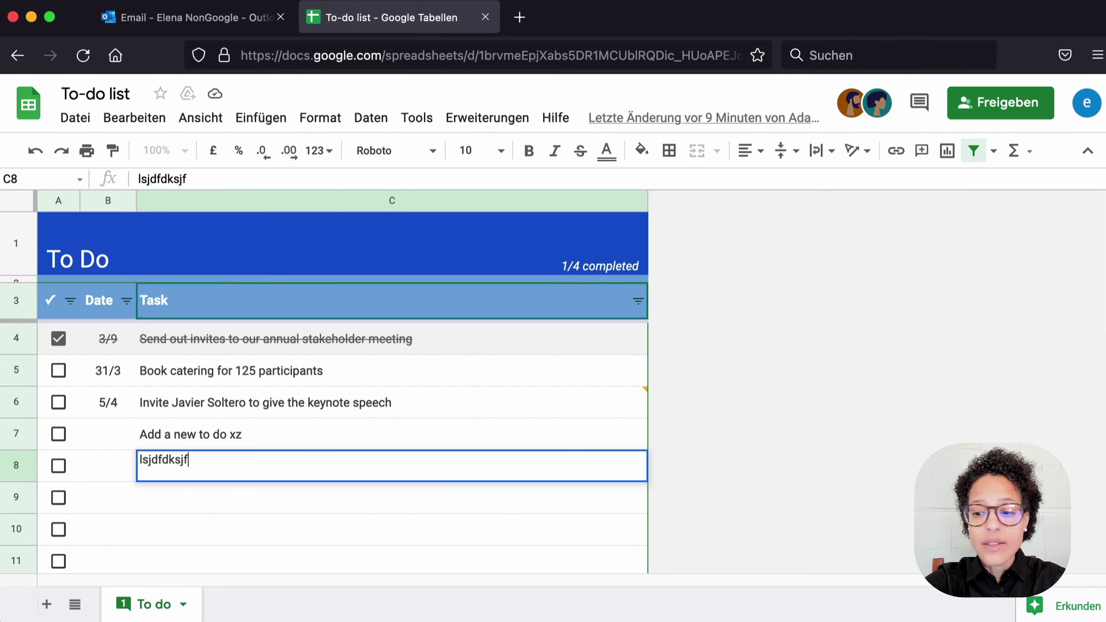
{"action": "key", "text": "Return"}
{"action": "type", "text": "lsdjflsdkjf"}
{"action": "key", "text": "Return"}
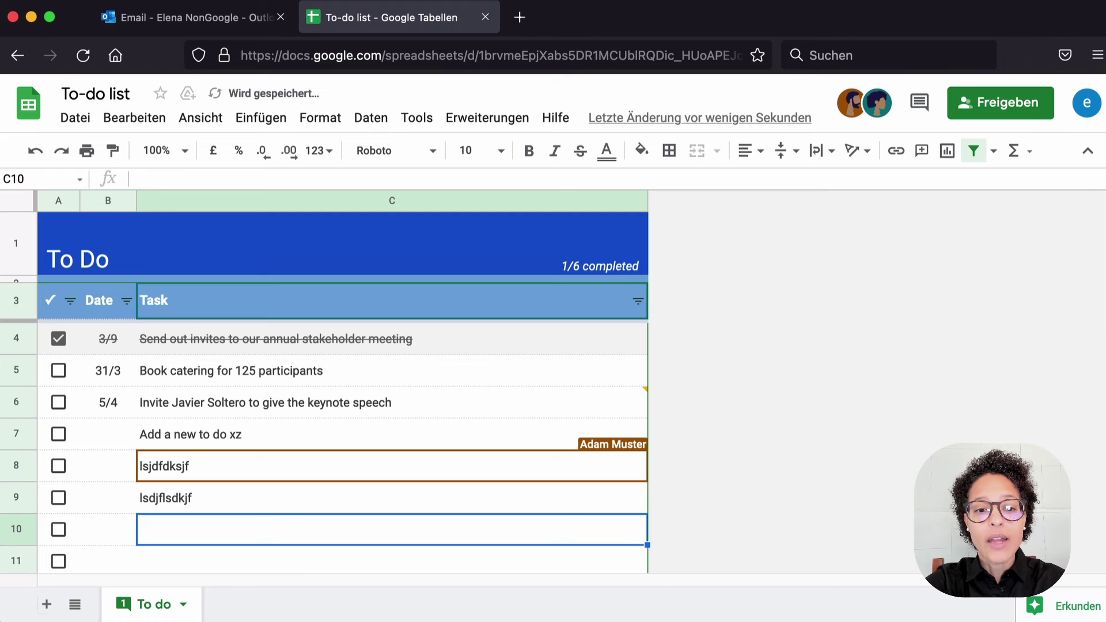